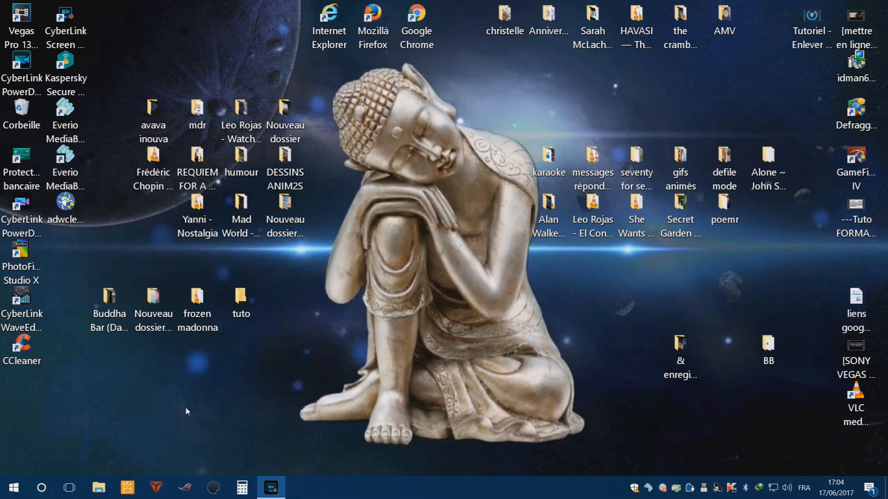
- Launch CyberLink PowerDirector and open the recording preferences for voice-over recording
{"action": "double_click", "coordinate": [21, 67]}
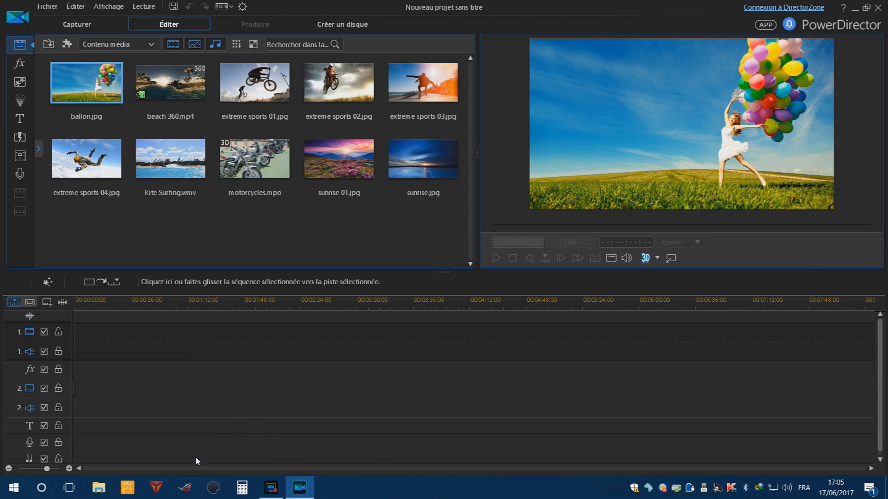
{"action": "left_click", "coordinate": [20, 175]}
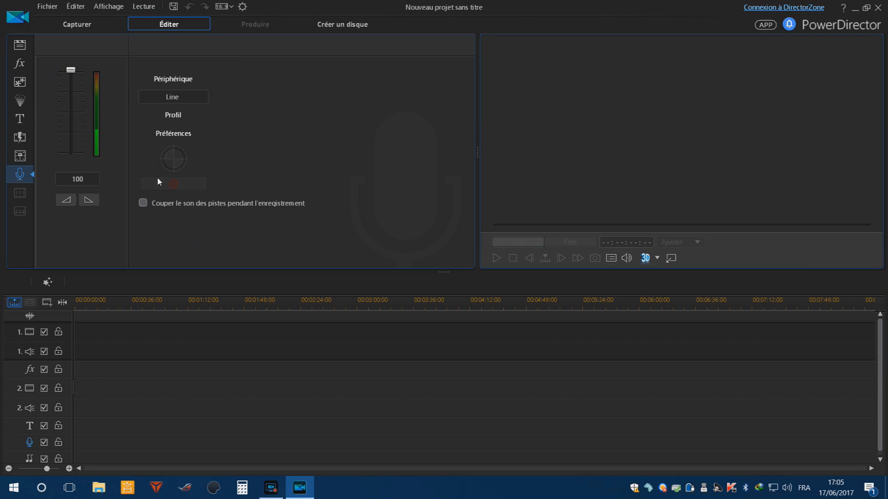
{"action": "left_click", "coordinate": [172, 139]}
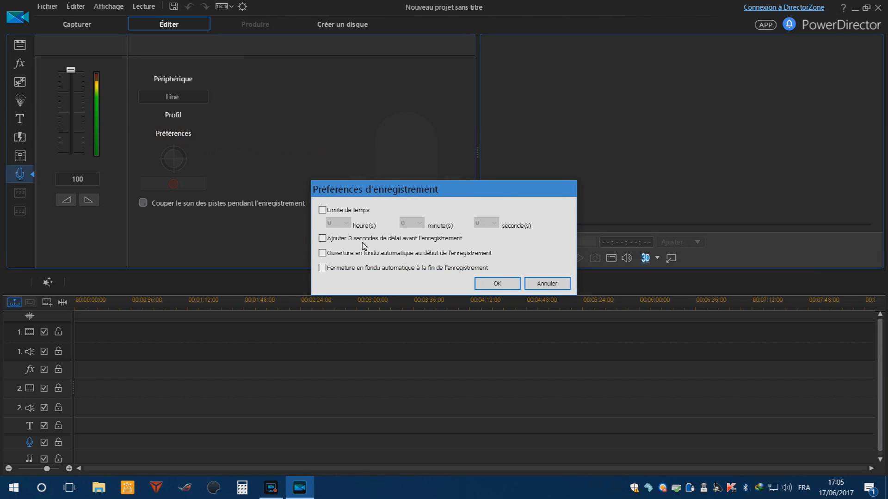
- Try a recording time limit of 2 hours, 9 minutes and 10 seconds
{"action": "left_click", "coordinate": [322, 210]}
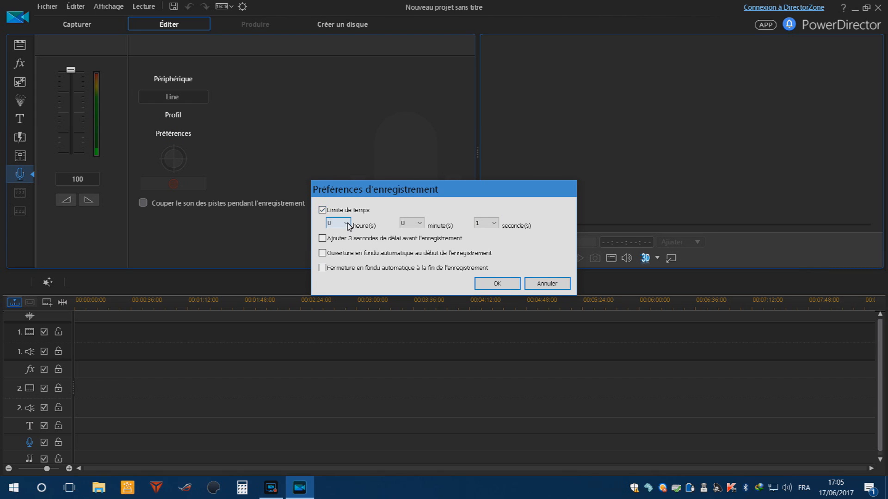
{"action": "left_click", "coordinate": [346, 224]}
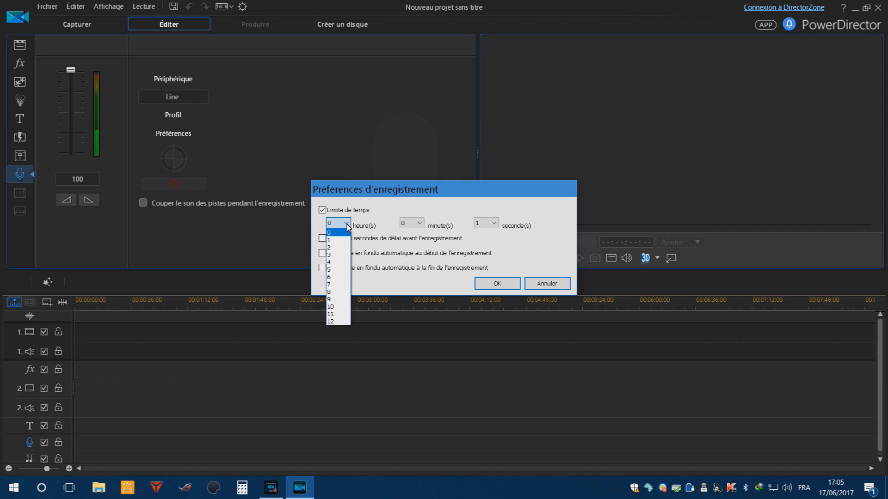
{"action": "left_click", "coordinate": [334, 249]}
{"action": "left_click", "coordinate": [419, 223]}
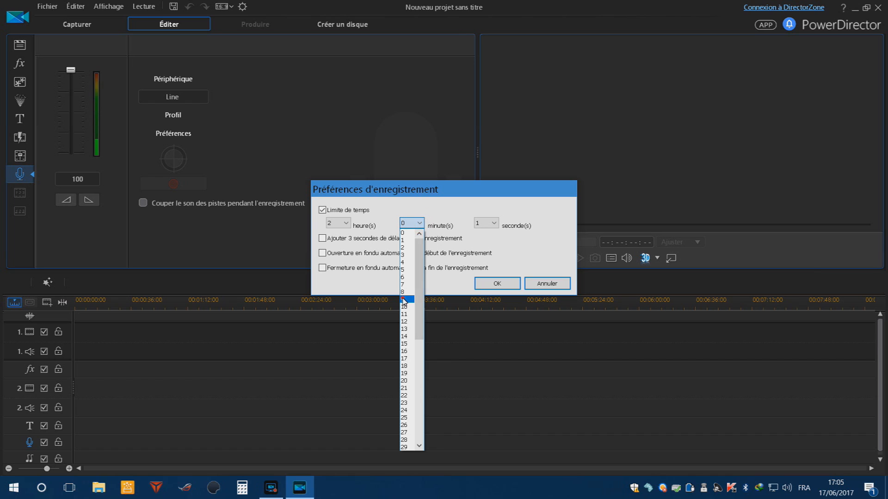
{"action": "left_click", "coordinate": [404, 299]}
{"action": "left_click", "coordinate": [494, 224]}
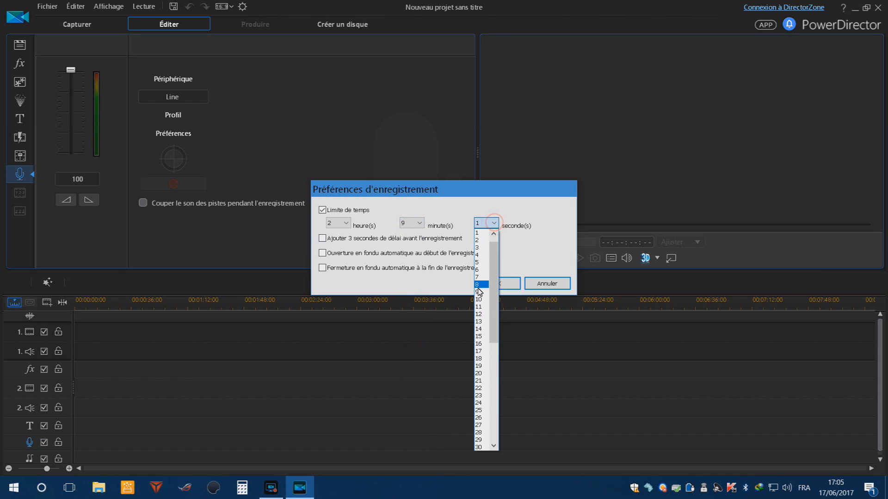
{"action": "left_click", "coordinate": [481, 299]}
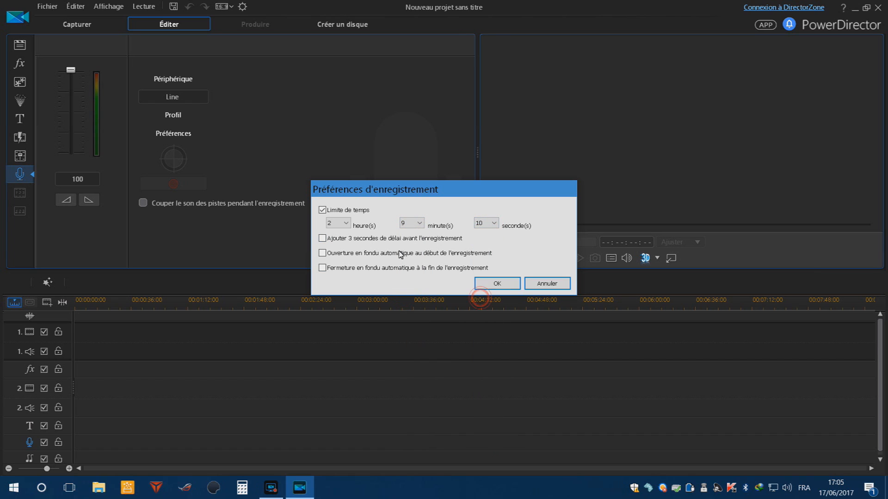
{"action": "left_click", "coordinate": [322, 210]}
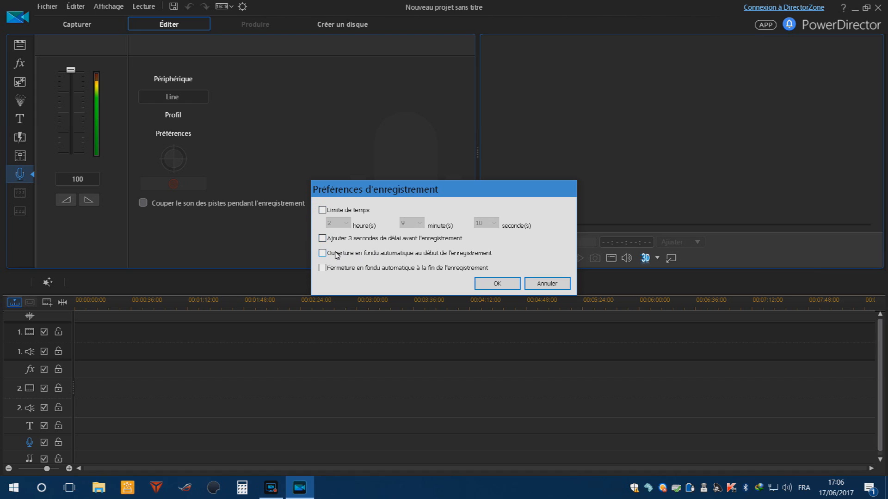
- Try the 3-second delay, automatic fade-in and automatic fade-out options in the recording preferences
{"action": "left_click", "coordinate": [322, 238]}
{"action": "left_click", "coordinate": [322, 238]}
{"action": "left_click", "coordinate": [322, 253]}
{"action": "left_click", "coordinate": [322, 268]}
{"action": "left_click", "coordinate": [322, 268]}
{"action": "left_click", "coordinate": [323, 254]}
{"action": "left_click", "coordinate": [498, 284]}
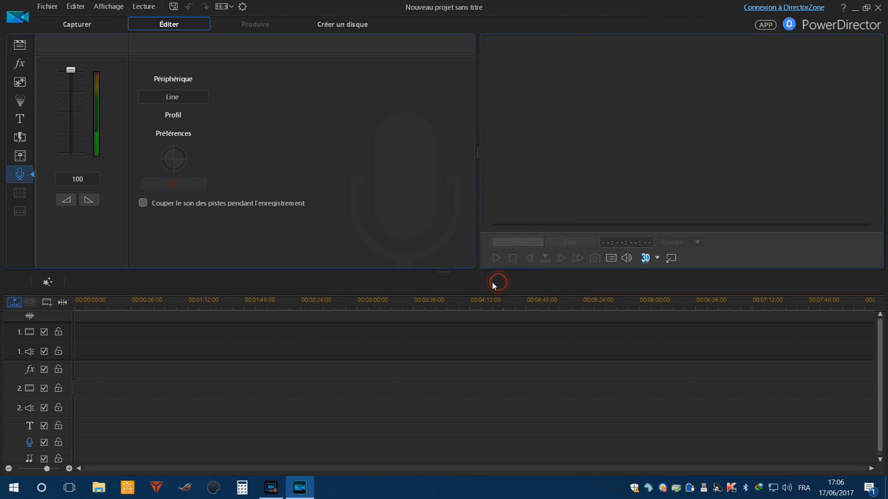
- Review the voice-over recording preferences, the quality profile and the audio device configuration
{"action": "left_click", "coordinate": [178, 135]}
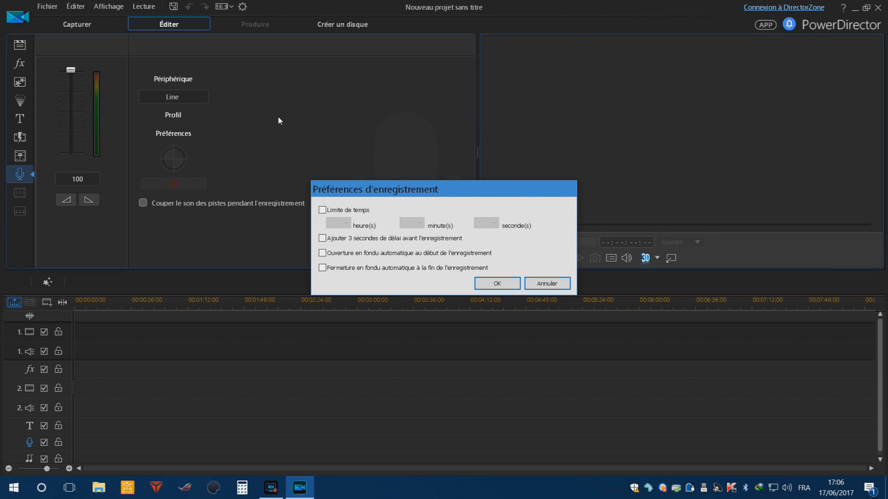
{"action": "left_click", "coordinate": [503, 288]}
{"action": "left_click", "coordinate": [174, 117]}
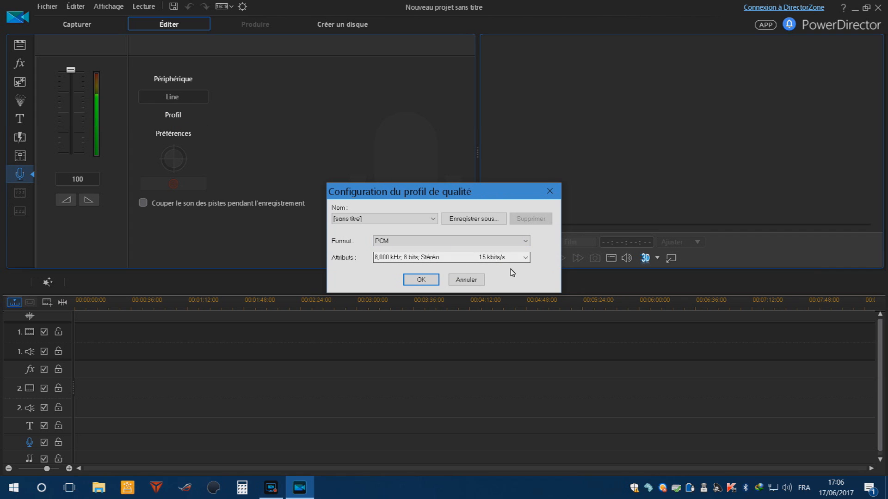
{"action": "left_click", "coordinate": [420, 280]}
{"action": "left_click", "coordinate": [173, 79]}
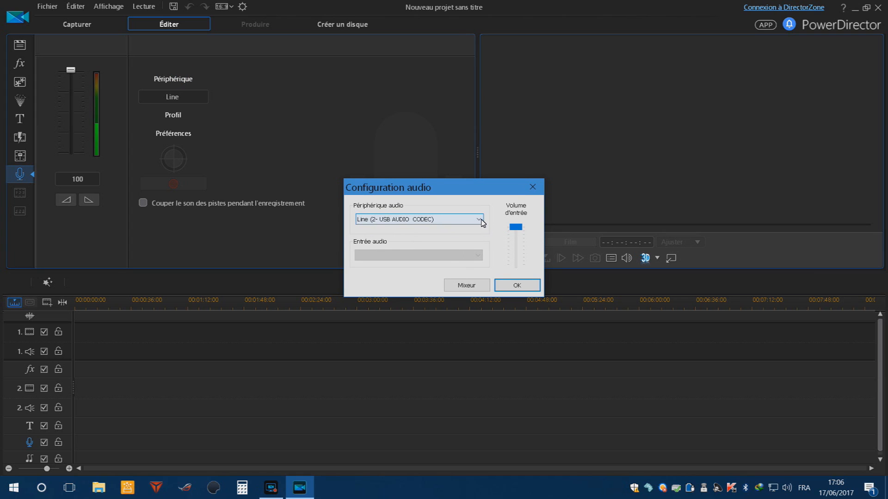
{"action": "left_click", "coordinate": [517, 286]}
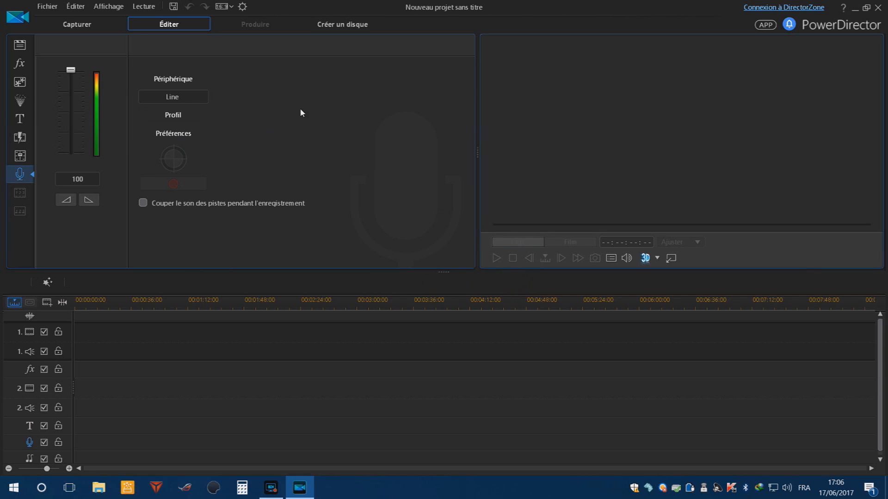
- Switch to capture mode and set the desktop (Bureau) as the destination folder for captured files
{"action": "left_click", "coordinate": [72, 27]}
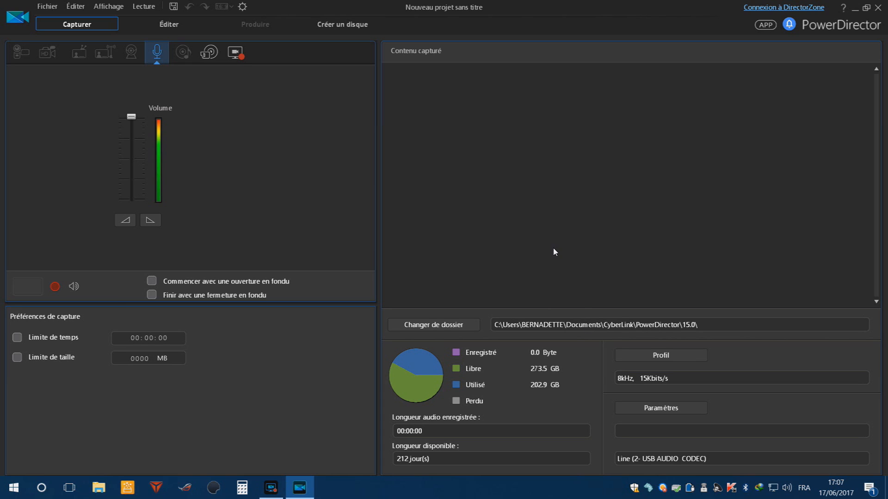
{"action": "left_click", "coordinate": [424, 325]}
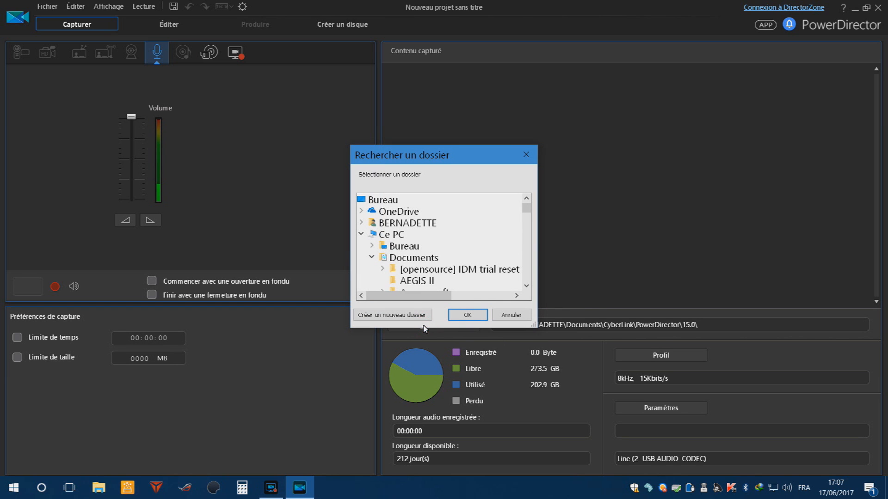
{"action": "left_click", "coordinate": [386, 200]}
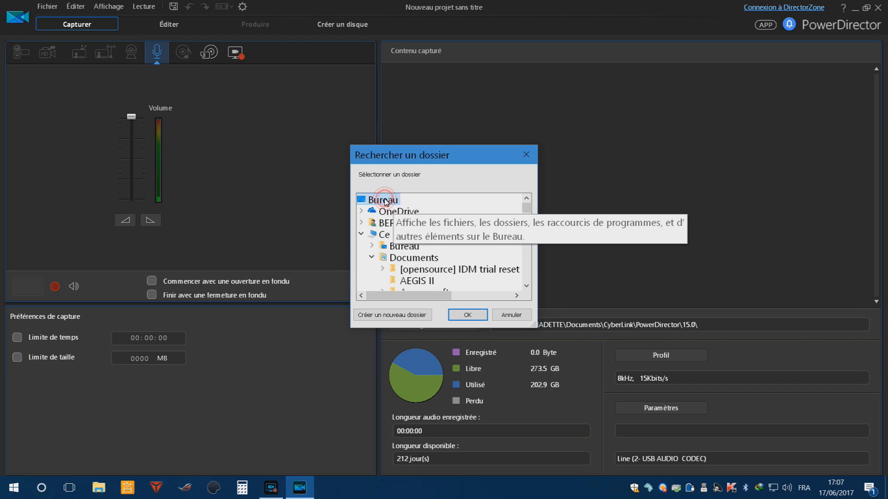
{"action": "left_click", "coordinate": [468, 316]}
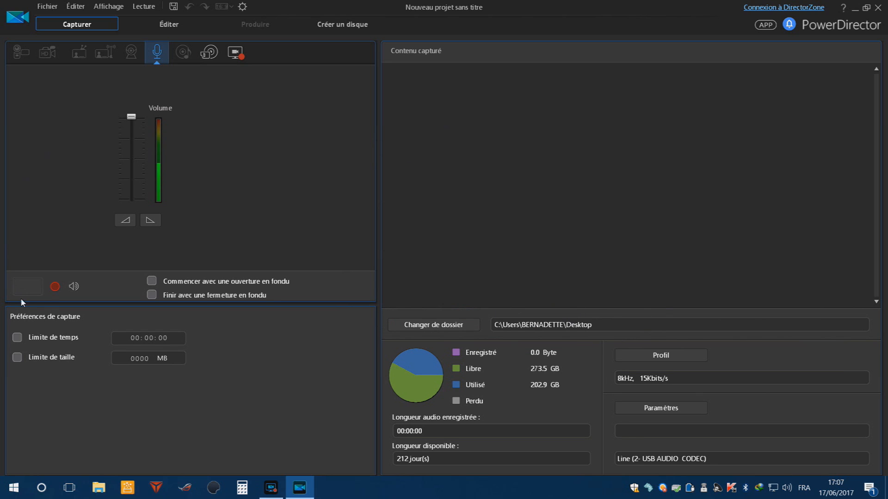
- Record about 14 seconds of microphone audio and save it as Capture.wav
{"action": "left_click", "coordinate": [55, 287]}
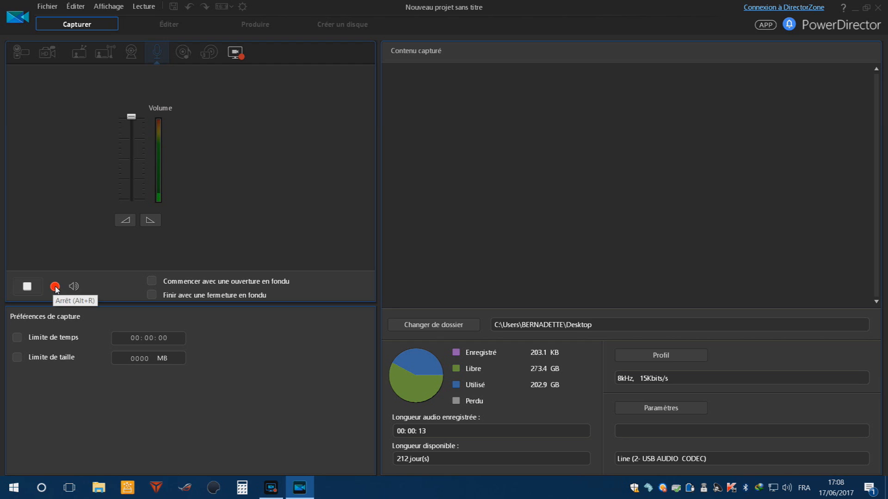
{"action": "left_click", "coordinate": [55, 287]}
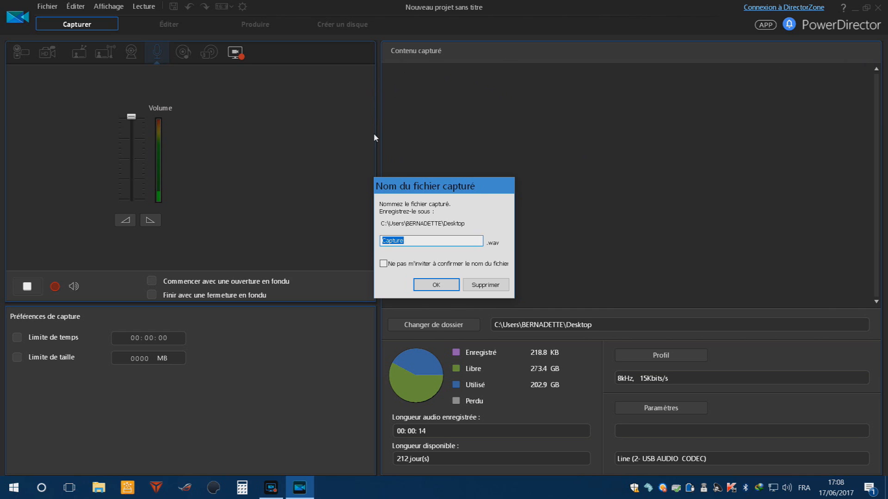
{"action": "left_click", "coordinate": [436, 285]}
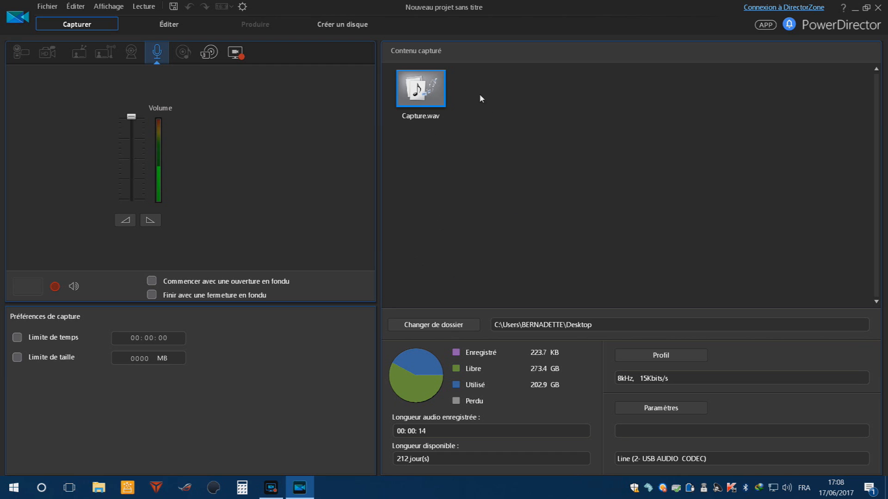
- Preview the Capture.wav recording, and send it to the editing timeline with its clip selected
{"action": "double_click", "coordinate": [423, 95]}
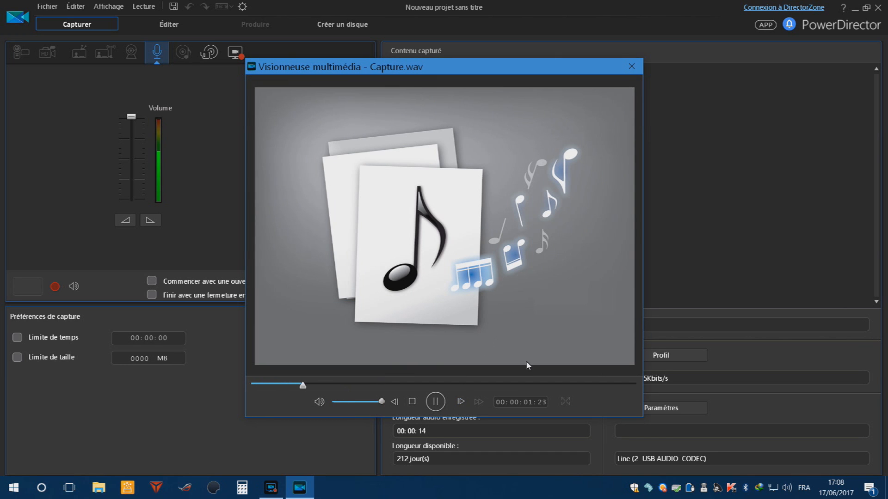
{"action": "left_click", "coordinate": [631, 67]}
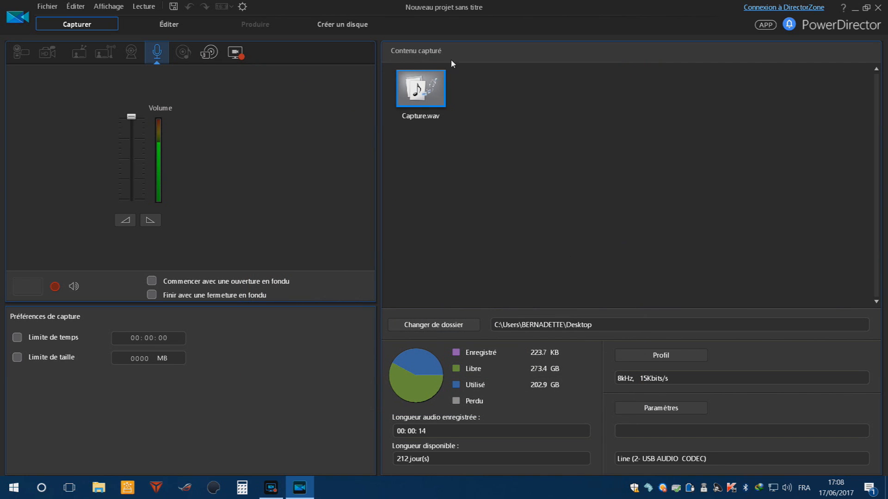
{"action": "left_click", "coordinate": [415, 93]}
{"action": "right_click", "coordinate": [415, 93]}
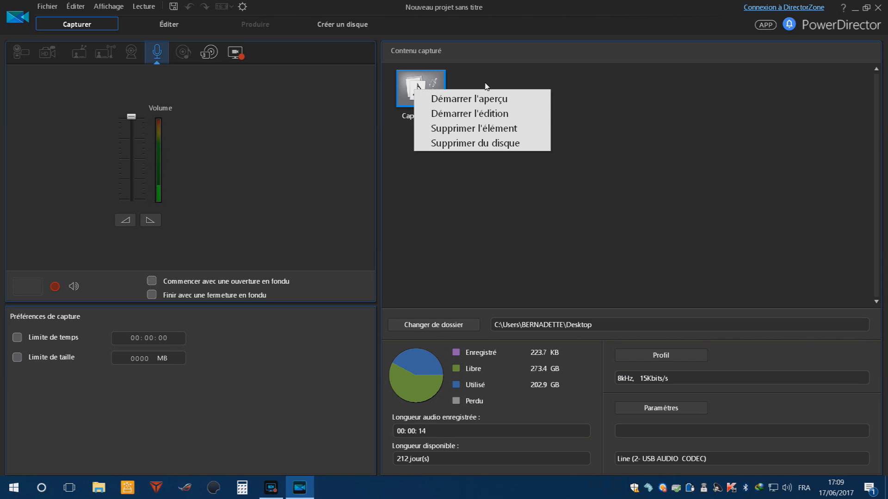
{"action": "left_click", "coordinate": [461, 119]}
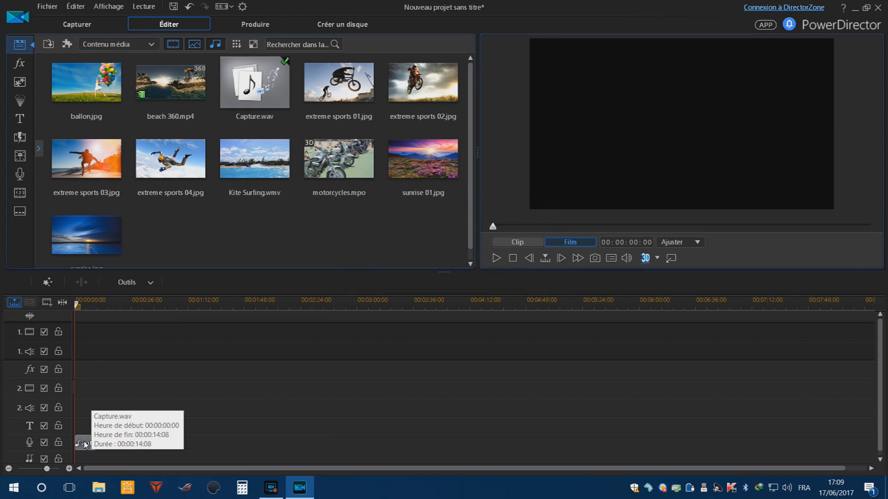
{"action": "left_click", "coordinate": [85, 444]}
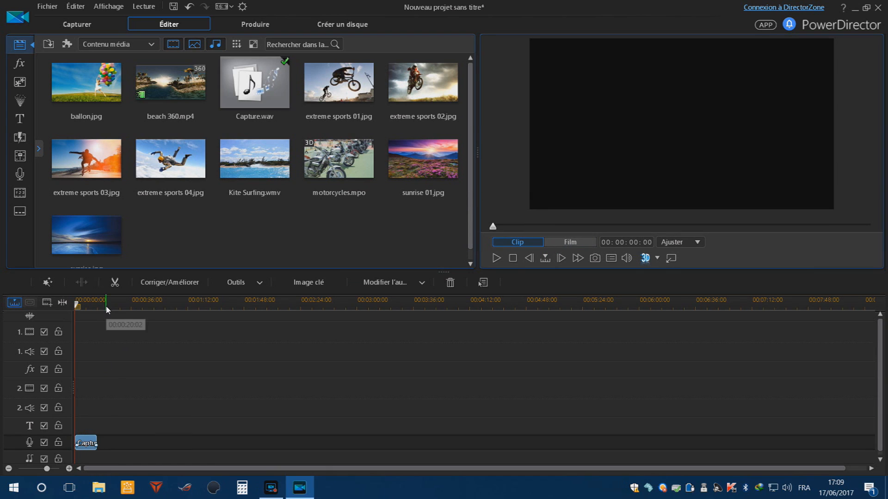
- Check the desktop for the saved Capture file and return to the PowerDirector project
{"action": "left_click", "coordinate": [855, 9]}
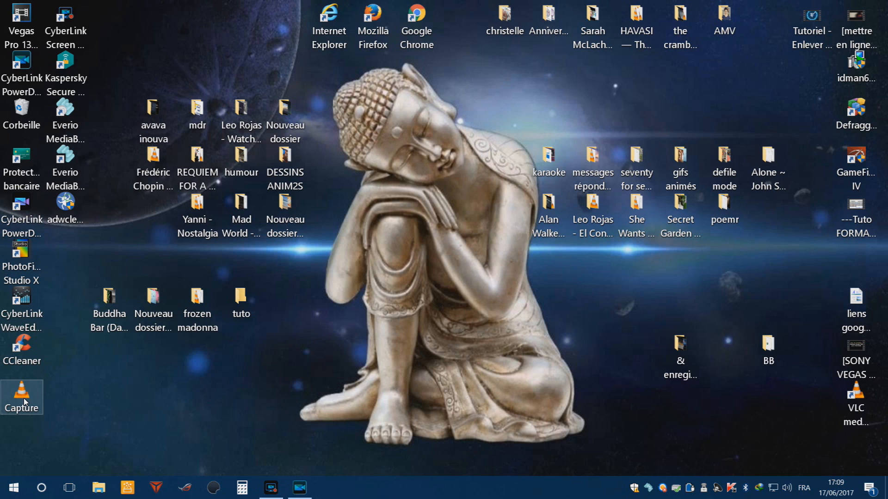
{"action": "left_click", "coordinate": [300, 492]}
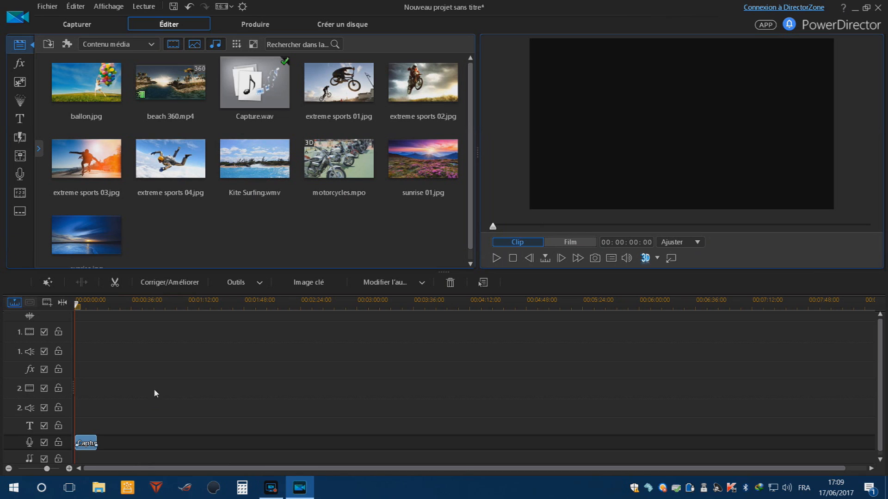
- Set a volume keyframe of 12.0 dB at the start of the Capture.wav clip
{"action": "left_click_drag", "start_coordinate": [165, 308], "coordinate": [606, 304]}
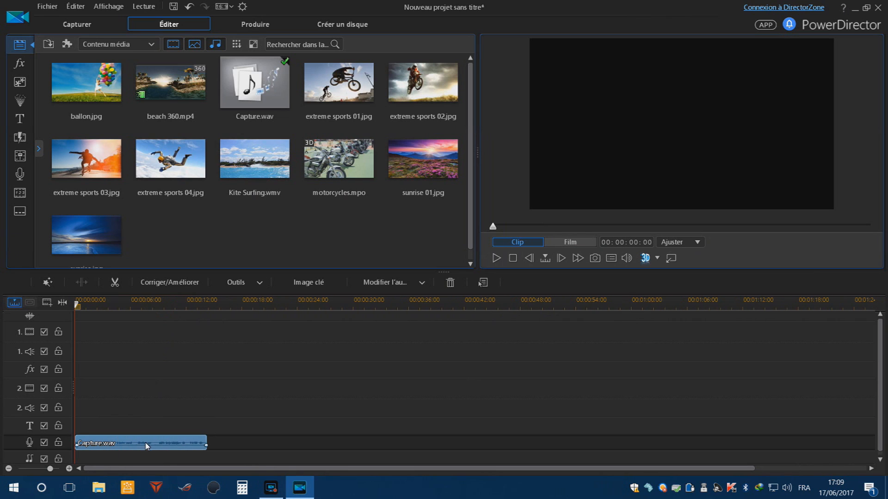
{"action": "left_click", "coordinate": [121, 309]}
{"action": "left_click_drag", "start_coordinate": [120, 307], "coordinate": [258, 311]}
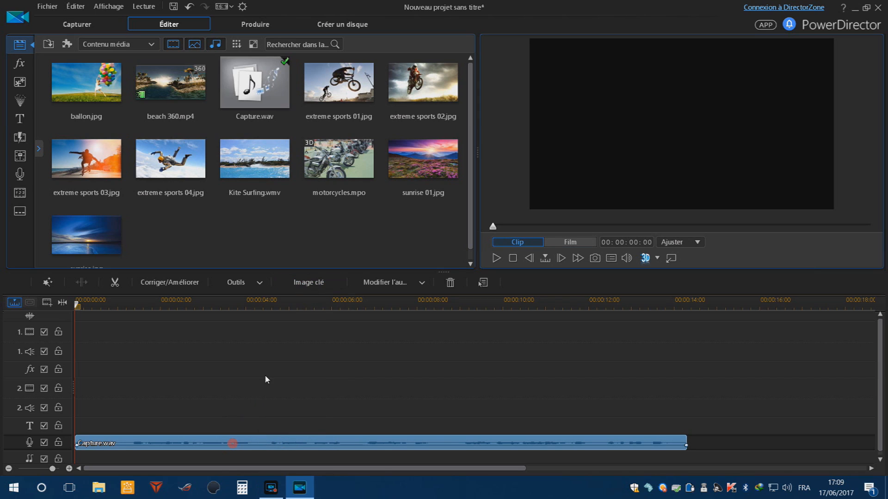
{"action": "left_click", "coordinate": [306, 284]}
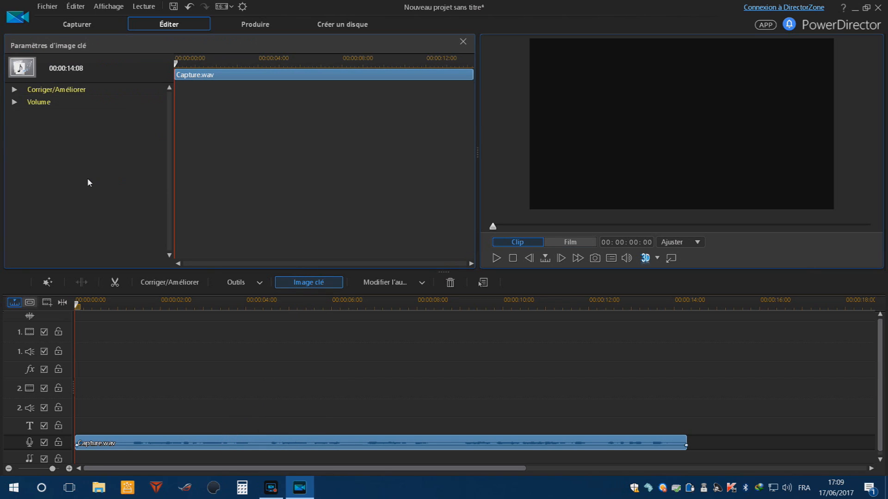
{"action": "left_click", "coordinate": [15, 103]}
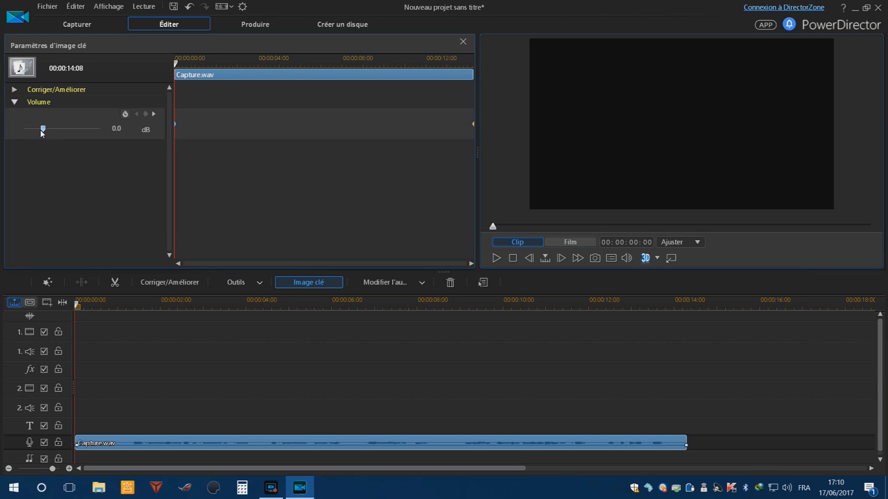
{"action": "left_click_drag", "start_coordinate": [44, 130], "coordinate": [120, 133]}
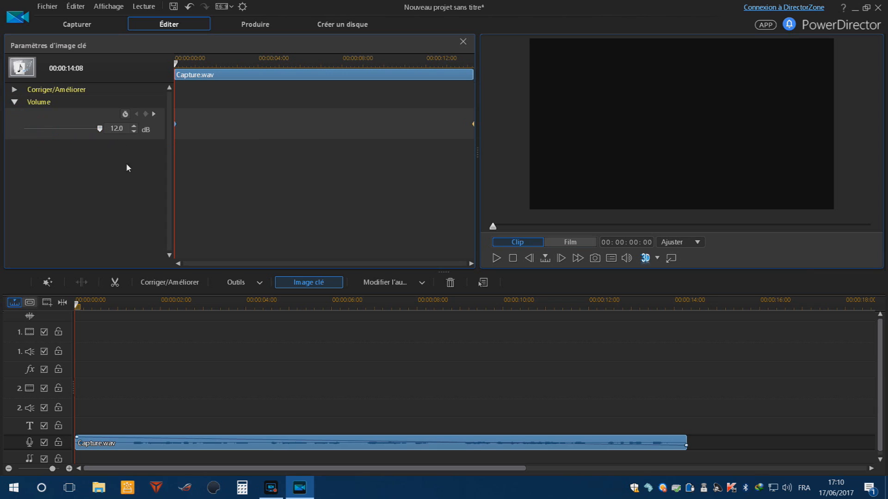
- Add volume keyframes of 12.0 dB to the Capture.wav clip at 00:00:02:12, 00:00:04:10, 00:00:06:13 and 00:00:08:00
{"action": "left_click", "coordinate": [180, 305]}
{"action": "mouse_move", "coordinate": [100, 129]}
{"action": "left_mouse_down"}
{"action": "mouse_move", "coordinate": [91, 129]}
{"action": "mouse_move", "coordinate": [106, 134]}
{"action": "left_mouse_up"}
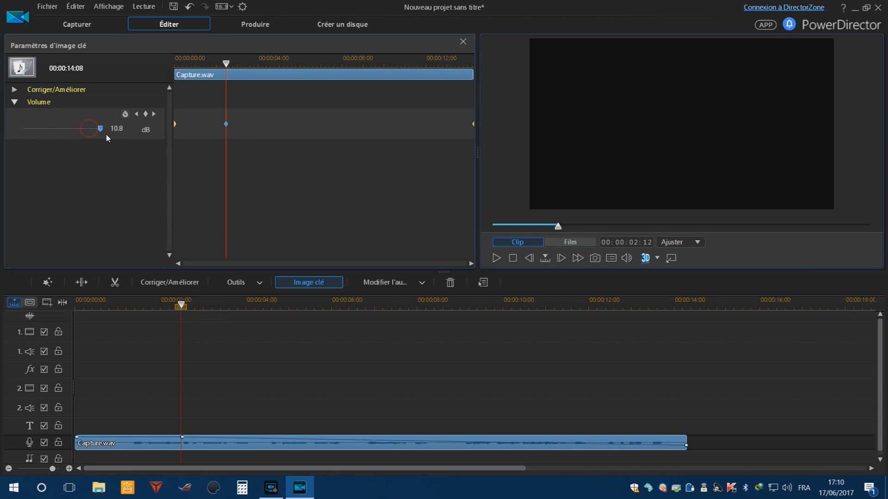
{"action": "left_click", "coordinate": [263, 306]}
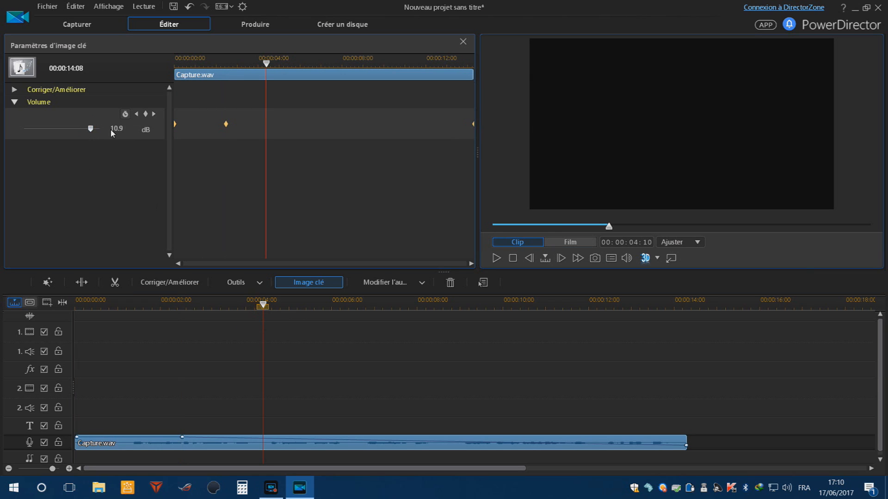
{"action": "left_click_drag", "start_coordinate": [90, 132], "coordinate": [111, 137]}
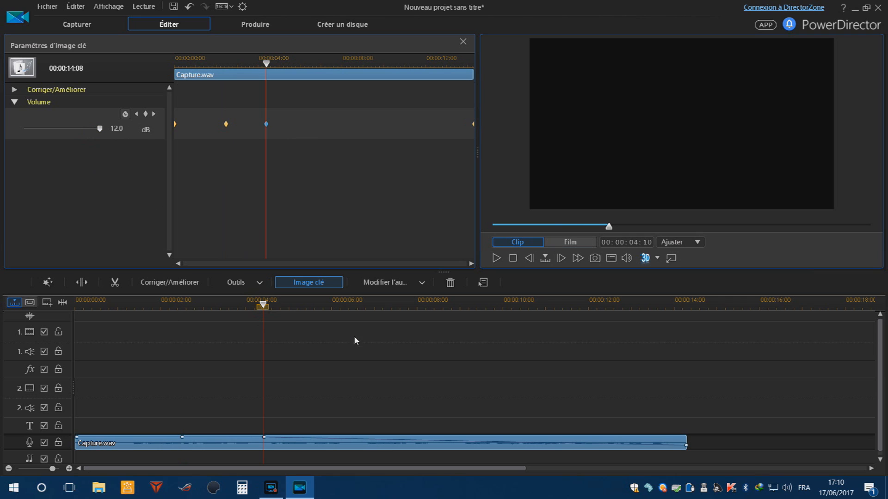
{"action": "left_click", "coordinate": [353, 309]}
{"action": "left_click_drag", "start_coordinate": [88, 129], "coordinate": [125, 138]}
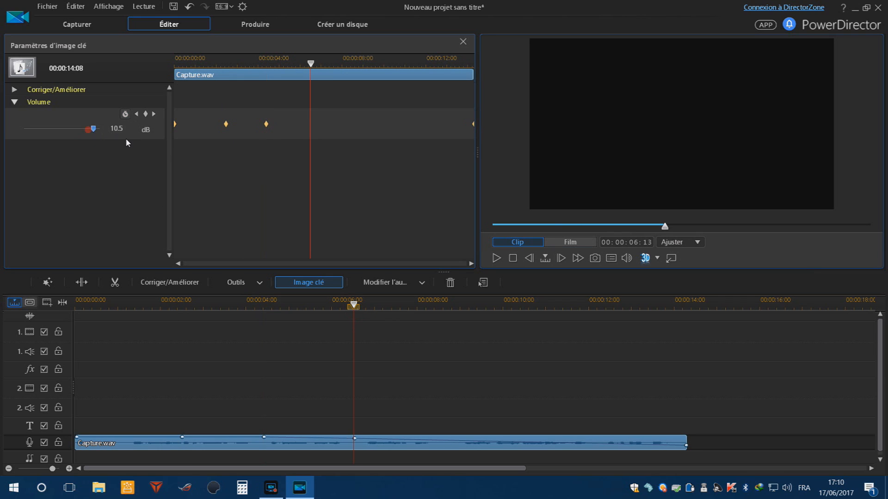
{"action": "left_click", "coordinate": [417, 306]}
{"action": "left_click_drag", "start_coordinate": [90, 129], "coordinate": [120, 134]}
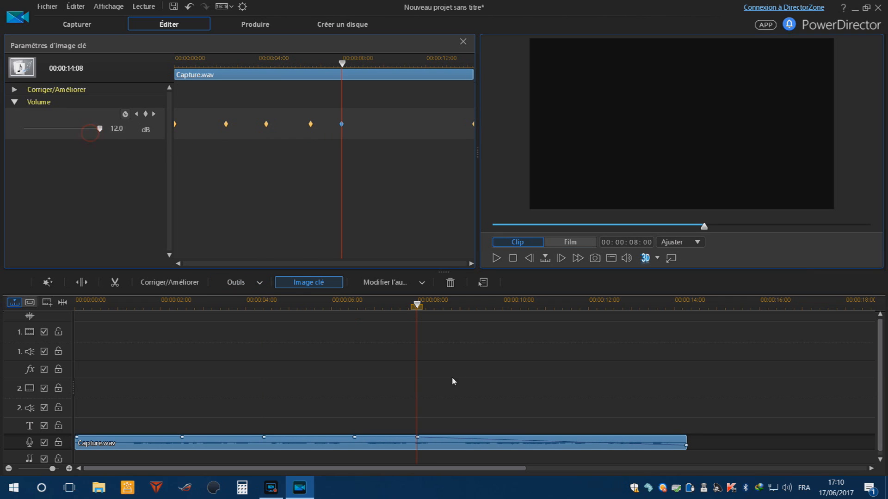
- Add 12.0 dB volume keyframes at 00:00:09:10, 00:00:11:00, 00:00:12:12, shortly before the clip's end and at 00:00:14:02, and close the keyframe settings
{"action": "left_click", "coordinate": [476, 306]}
{"action": "left_click_drag", "start_coordinate": [86, 129], "coordinate": [452, 350]}
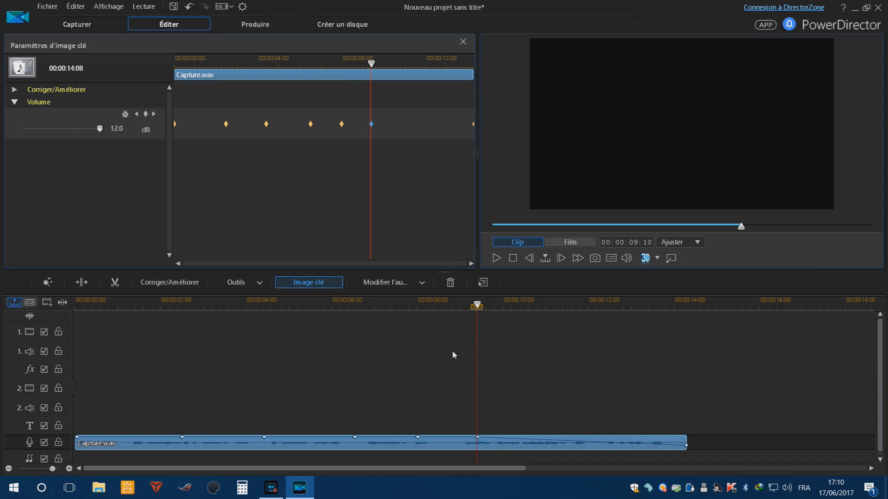
{"action": "left_click", "coordinate": [546, 310]}
{"action": "left_click_drag", "start_coordinate": [83, 133], "coordinate": [580, 459]}
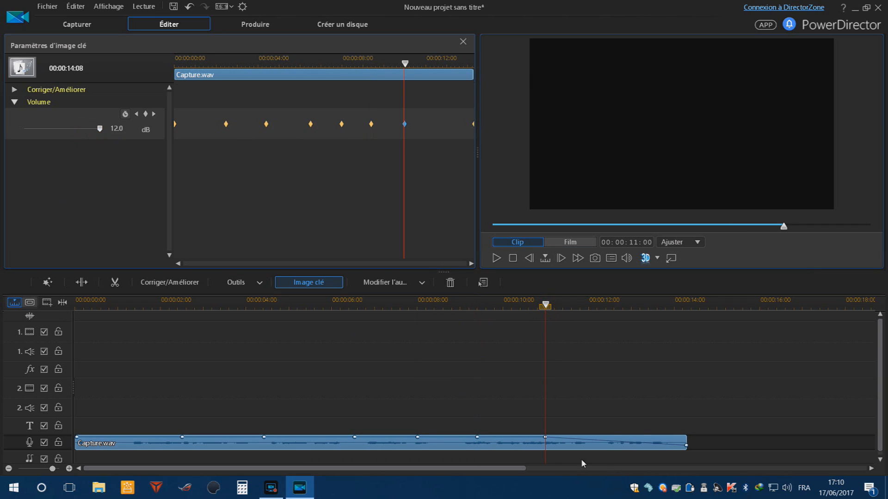
{"action": "left_click", "coordinate": [609, 309]}
{"action": "left_click_drag", "start_coordinate": [76, 130], "coordinate": [110, 133]}
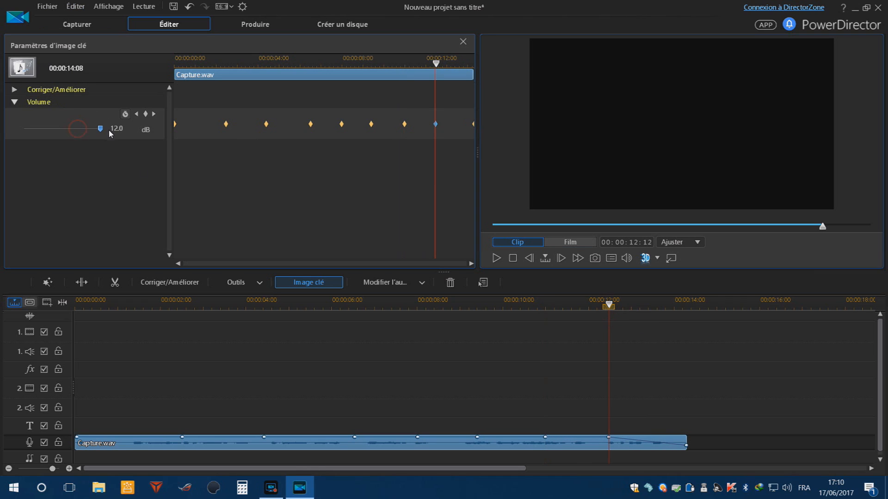
{"action": "left_click", "coordinate": [660, 307]}
{"action": "left_click_drag", "start_coordinate": [65, 130], "coordinate": [107, 130]}
{"action": "left_click", "coordinate": [678, 312]}
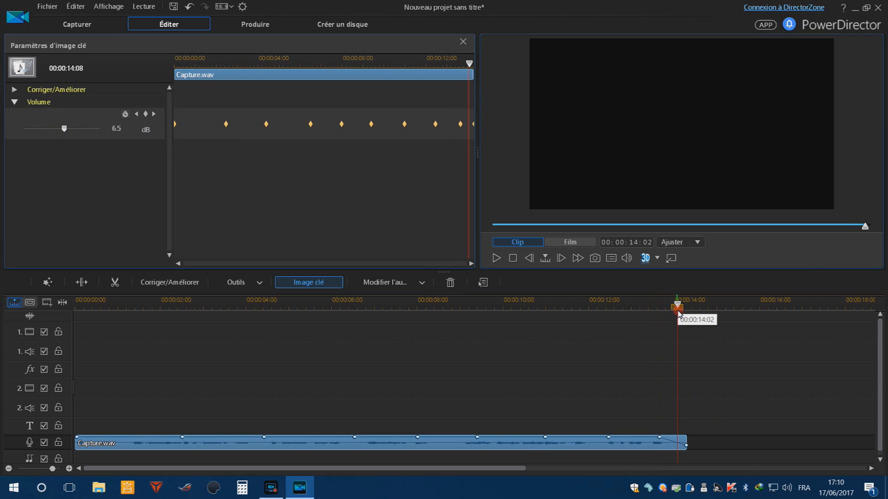
{"action": "left_click_drag", "start_coordinate": [65, 129], "coordinate": [118, 132]}
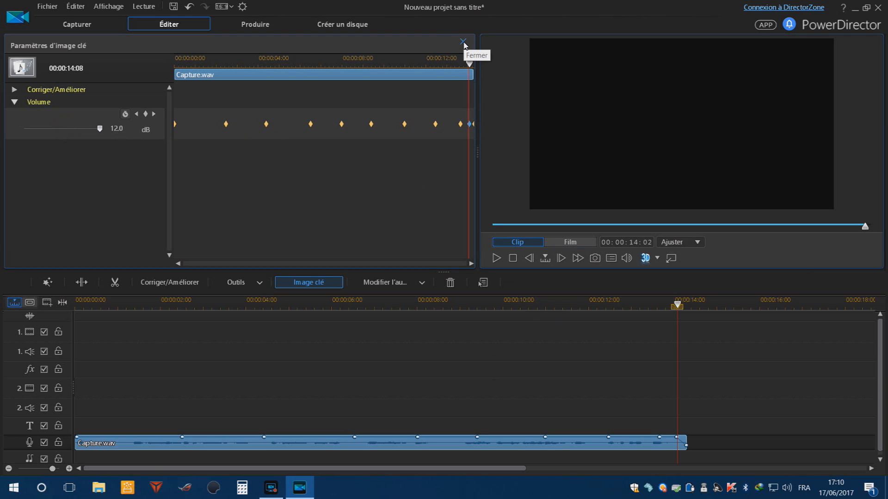
{"action": "left_click", "coordinate": [463, 42]}
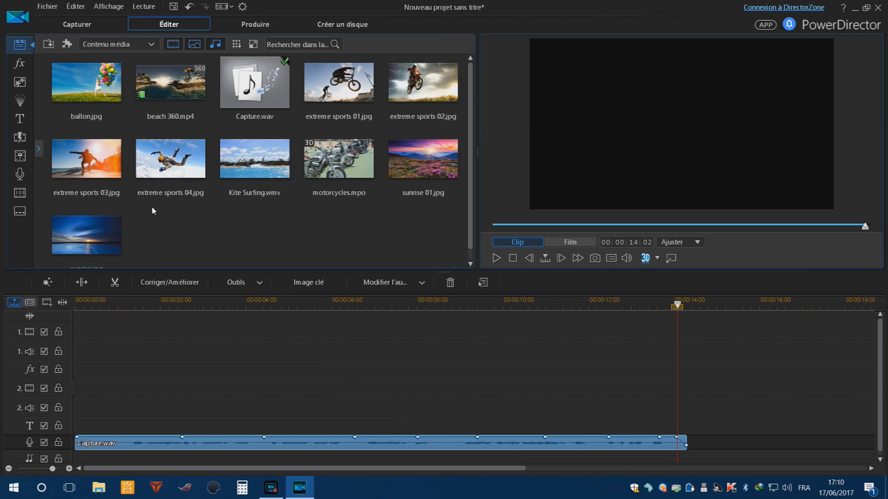
- Place extreme sports 04.jpg at the start of video track 1 and extend it to the end of the Capture.wav clip
{"action": "left_click_drag", "start_coordinate": [170, 157], "coordinate": [70, 331]}
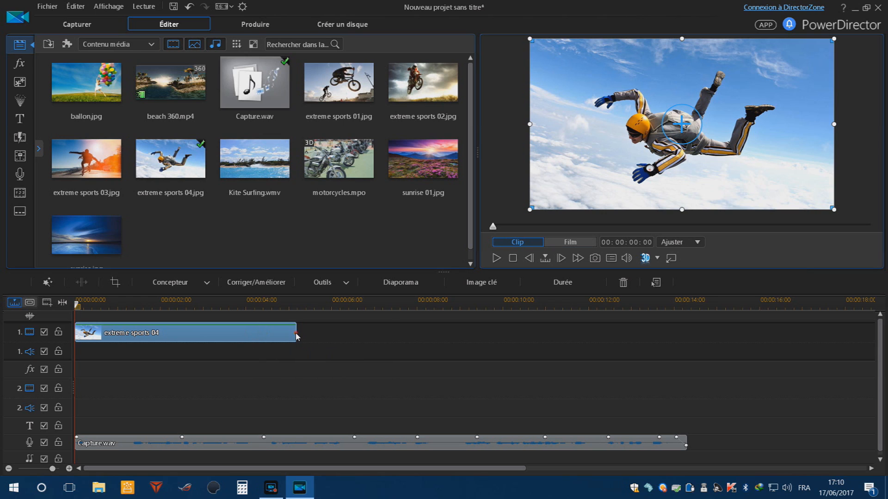
{"action": "left_click_drag", "start_coordinate": [296, 337], "coordinate": [688, 342]}
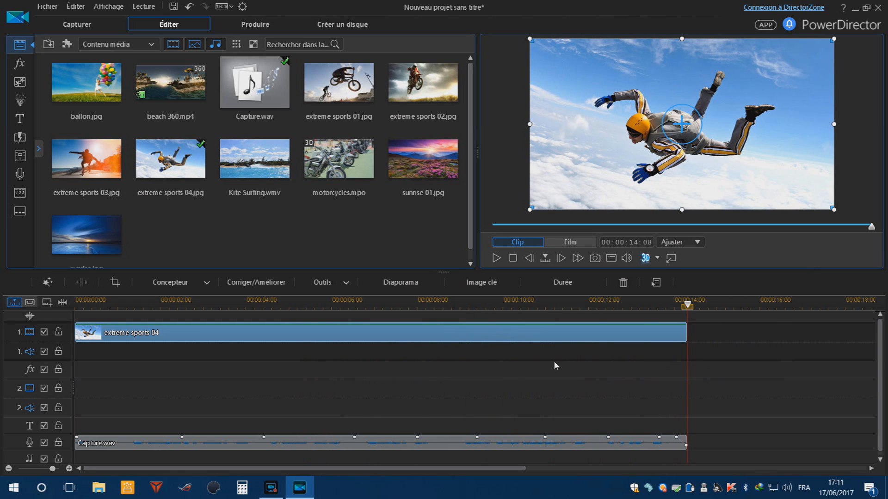
- Move the Capture.wav clip from the voice track to the start of audio track 2
{"action": "left_click_drag", "start_coordinate": [526, 309], "coordinate": [166, 311]}
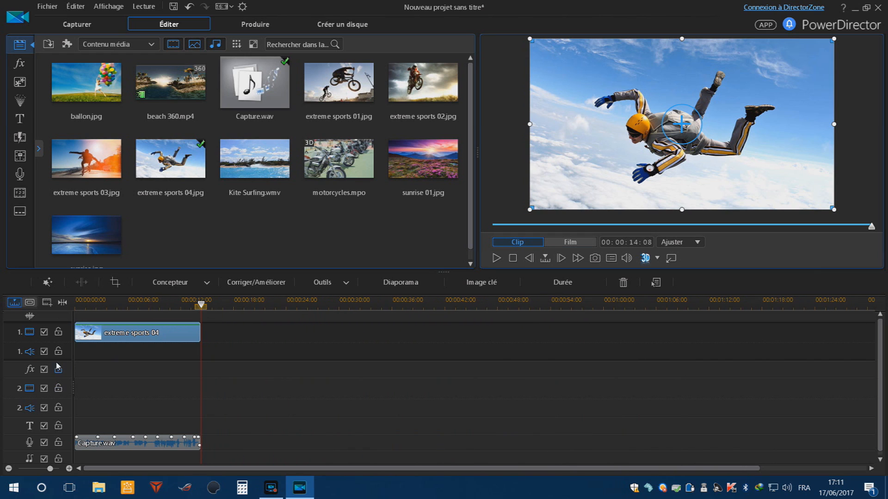
{"action": "left_click", "coordinate": [78, 314]}
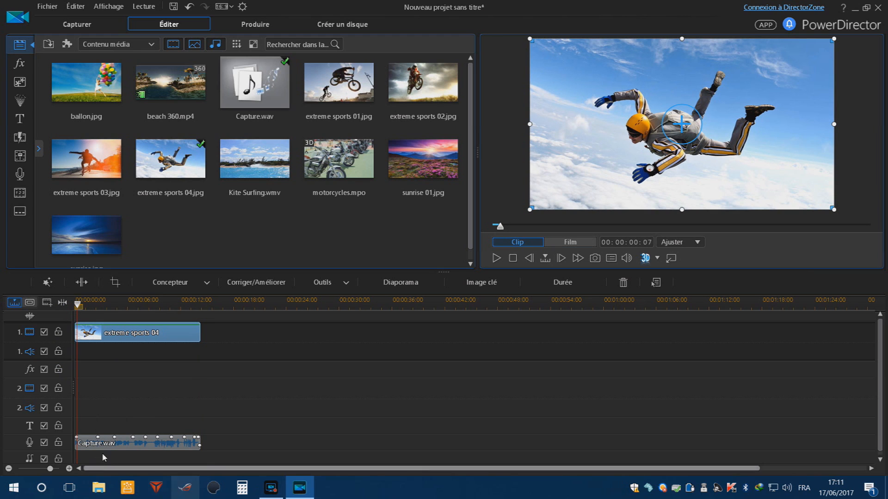
{"action": "left_click_drag", "start_coordinate": [107, 442], "coordinate": [81, 387]}
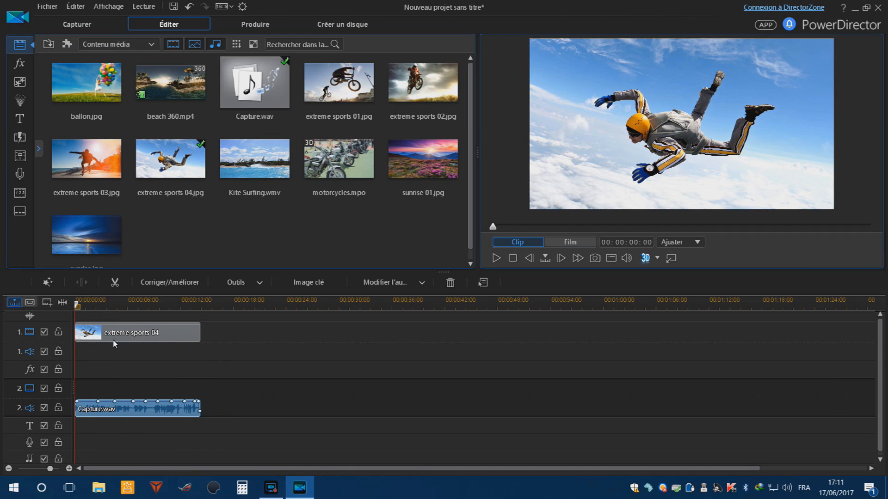
- Save the project as voix on the desktop (Bureau), and check the desktop for the saved file before returning to PowerDirector
{"action": "left_click", "coordinate": [47, 7]}
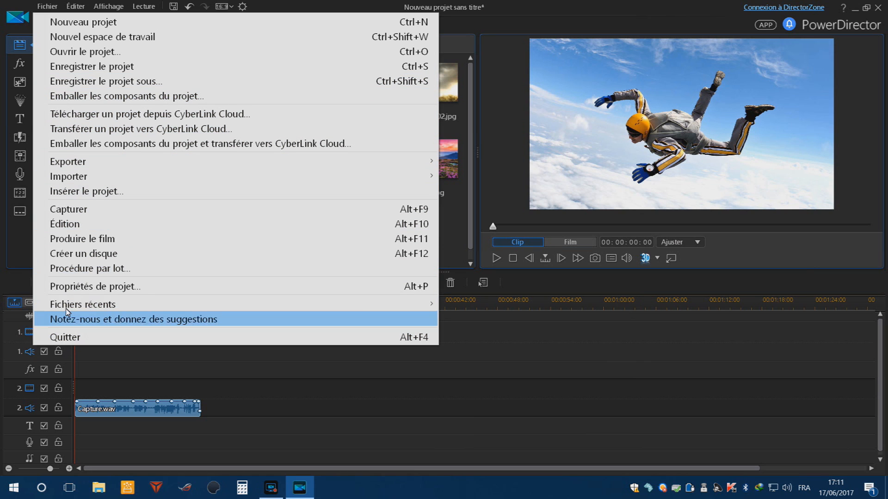
{"action": "left_click", "coordinate": [80, 68]}
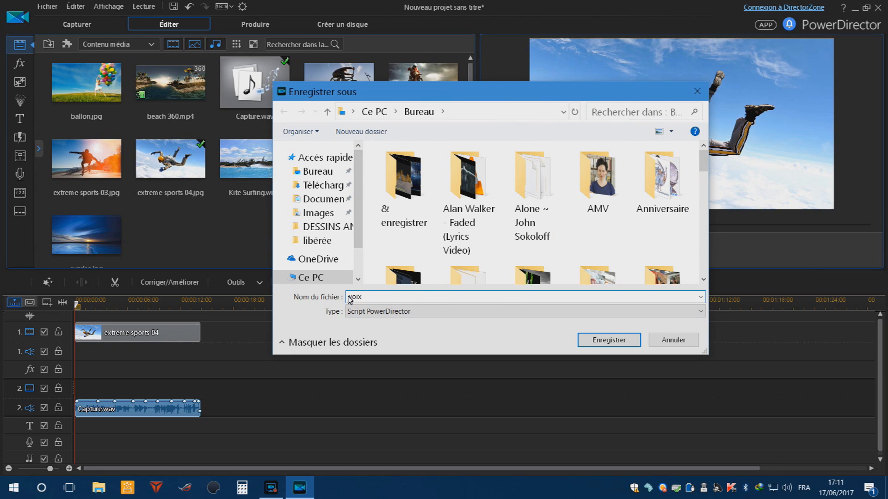
{"action": "left_click", "coordinate": [610, 341]}
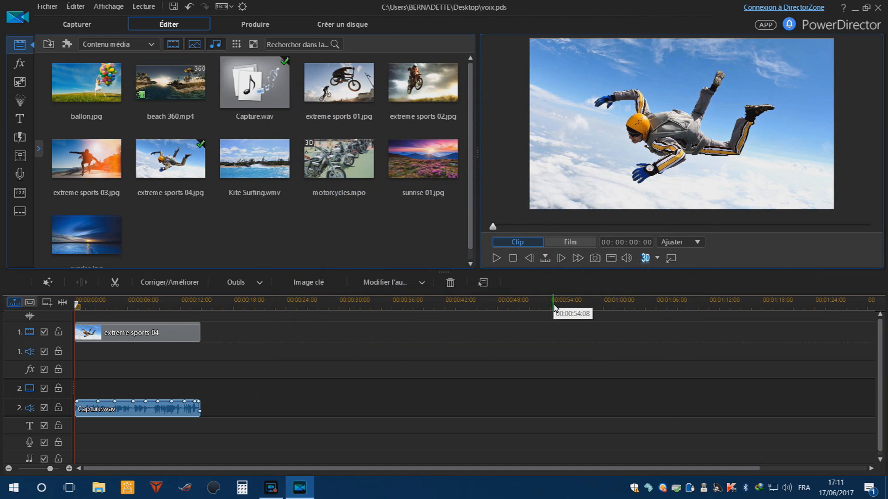
{"action": "left_click", "coordinate": [854, 8]}
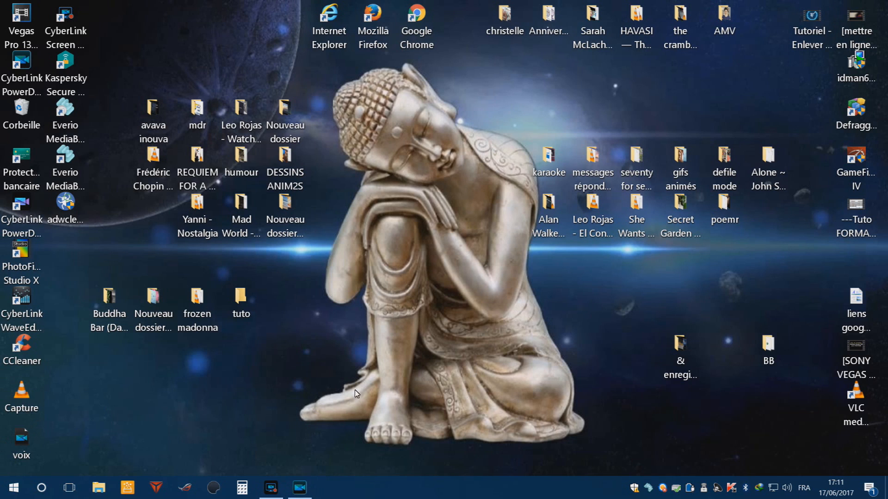
{"action": "left_click", "coordinate": [299, 492]}
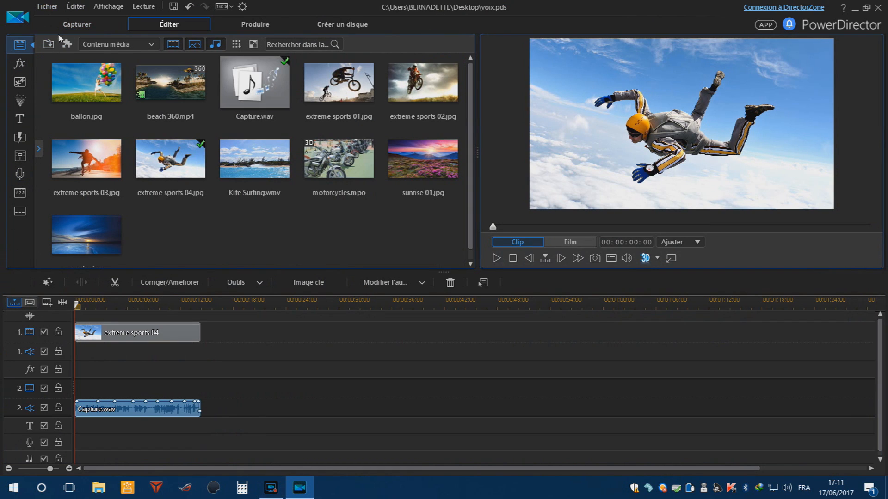
- Set up online production of the film for YouTube with the profile Qualité FULL HD 1920x1080
{"action": "left_click", "coordinate": [46, 7]}
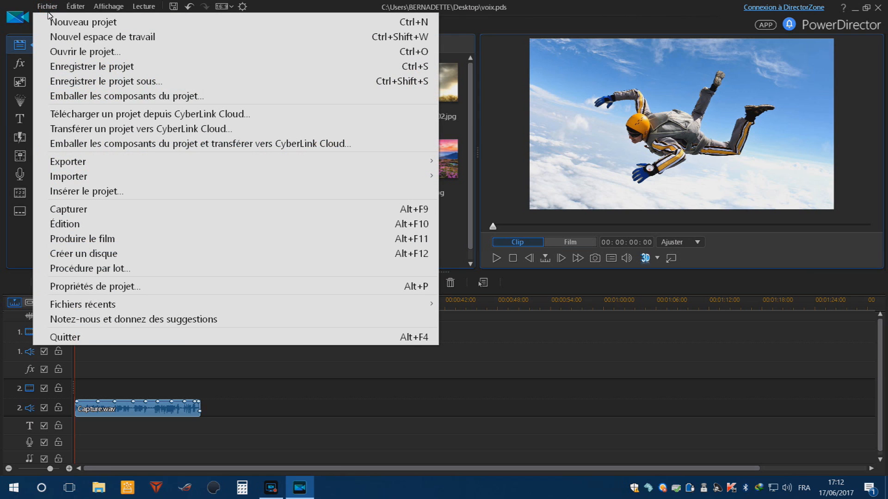
{"action": "left_click", "coordinate": [76, 239]}
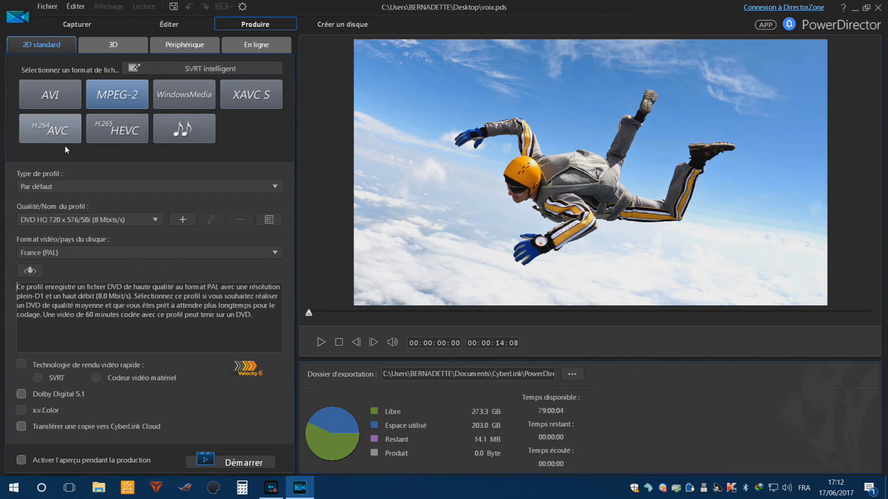
{"action": "left_click", "coordinate": [257, 46]}
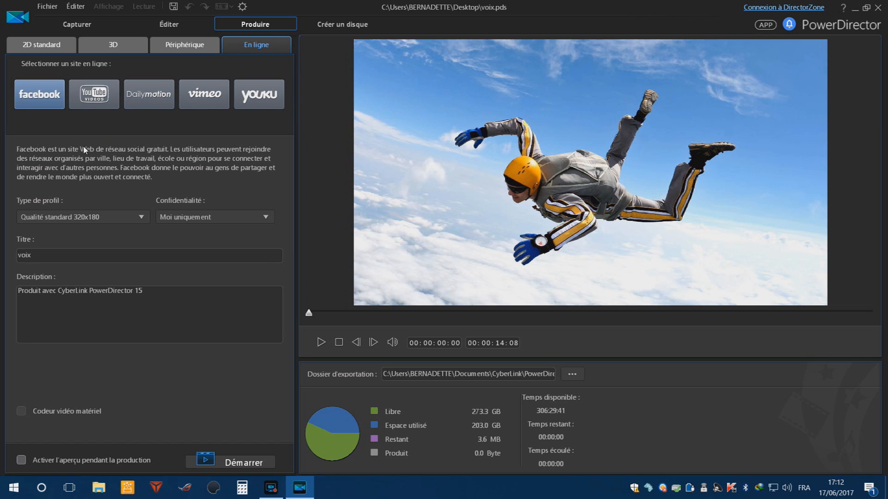
{"action": "left_click", "coordinate": [96, 96]}
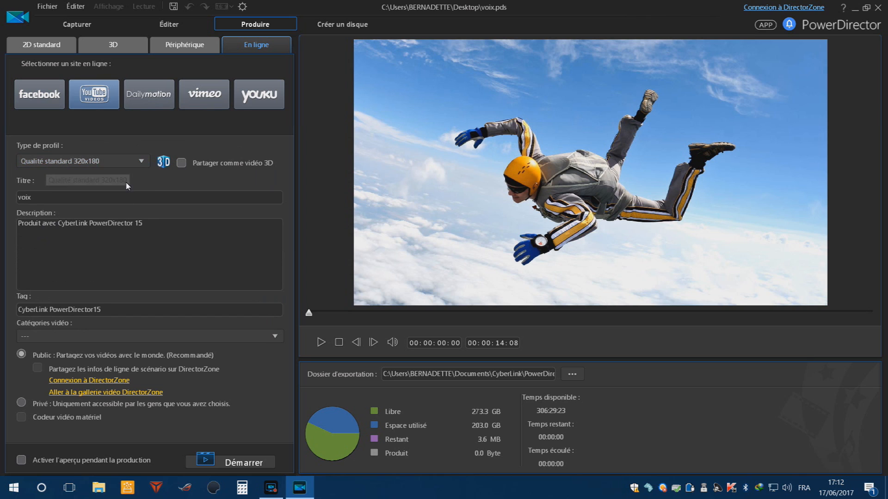
{"action": "left_click", "coordinate": [141, 163]}
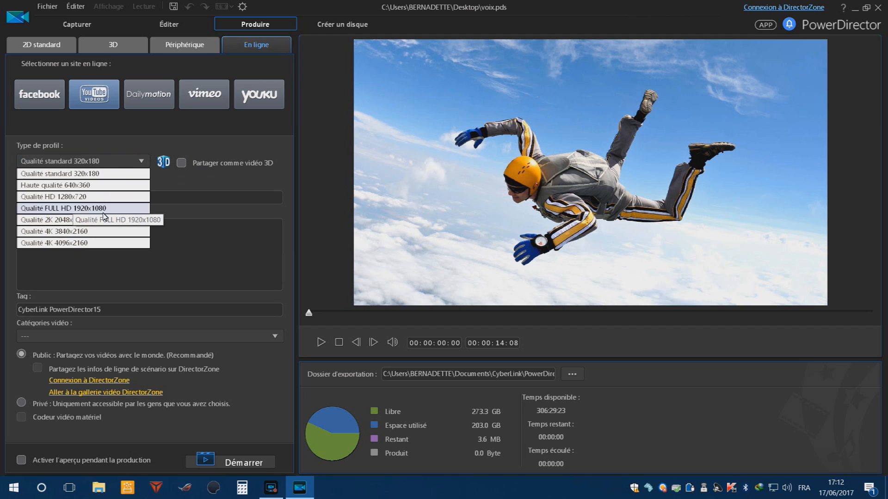
{"action": "left_click", "coordinate": [86, 209]}
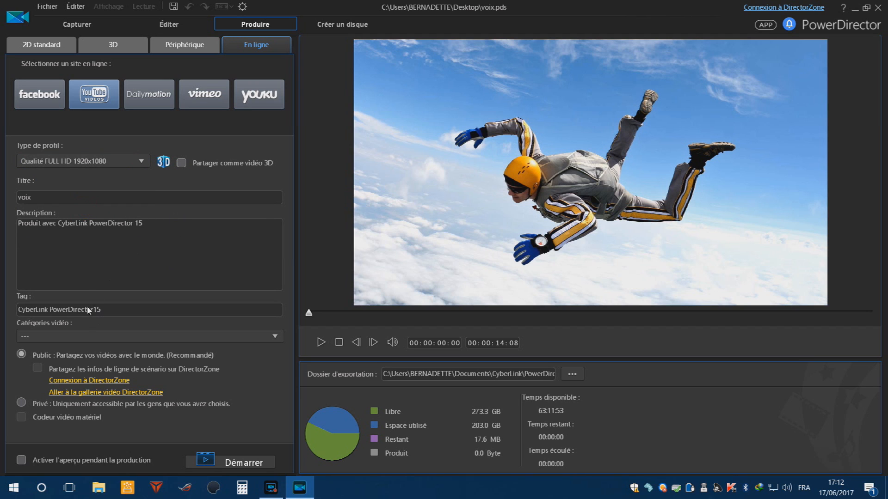
- Set the video category to Divertissement, and start the YouTube production but cancel its authorization request
{"action": "left_click", "coordinate": [275, 342]}
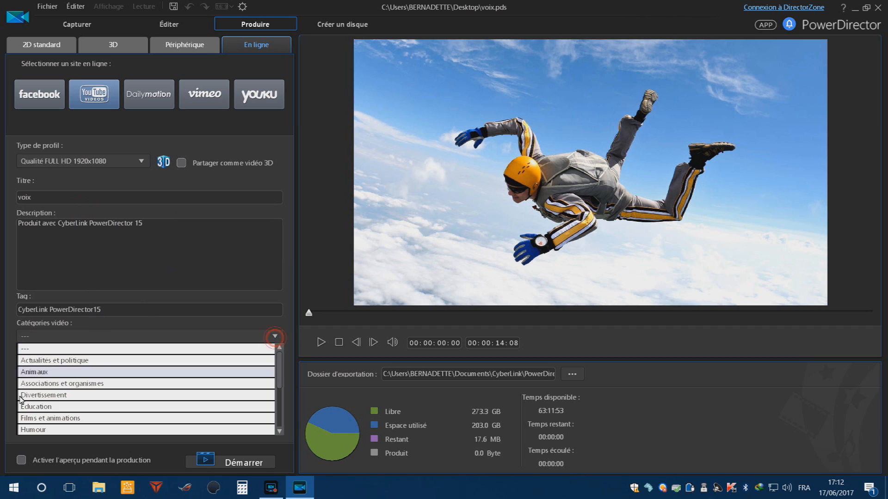
{"action": "left_click", "coordinate": [52, 397]}
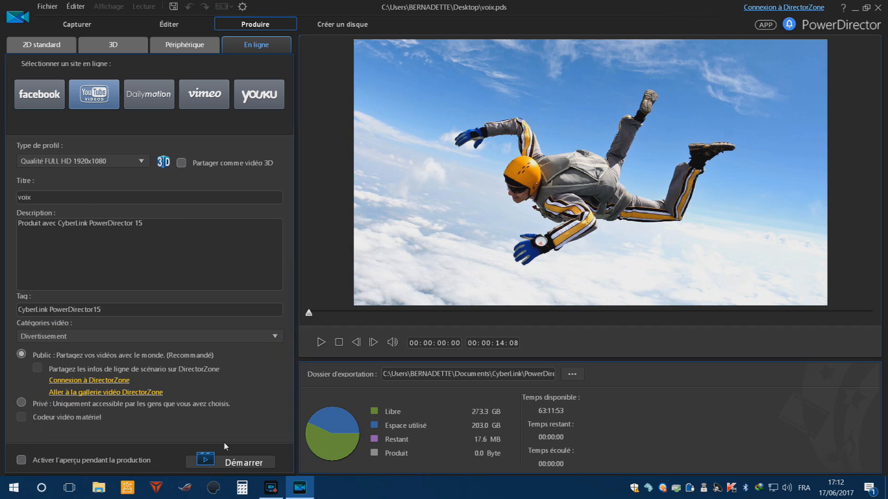
{"action": "left_click", "coordinate": [249, 465]}
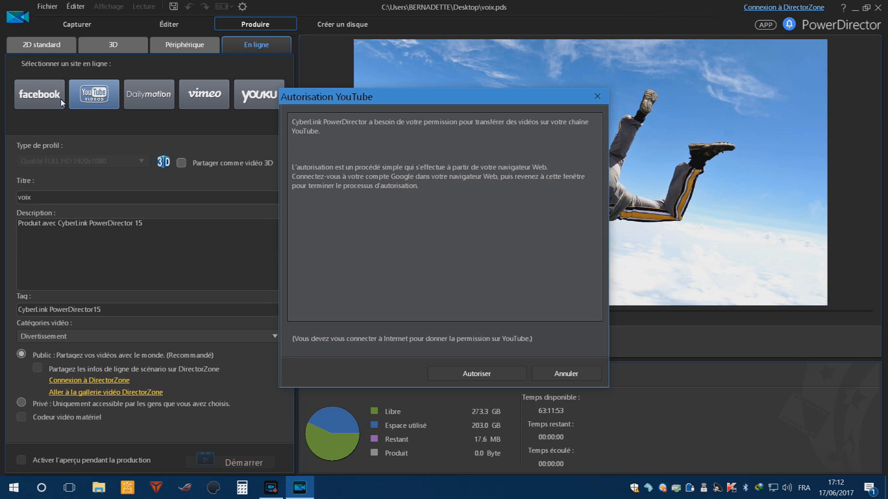
{"action": "left_click", "coordinate": [565, 375]}
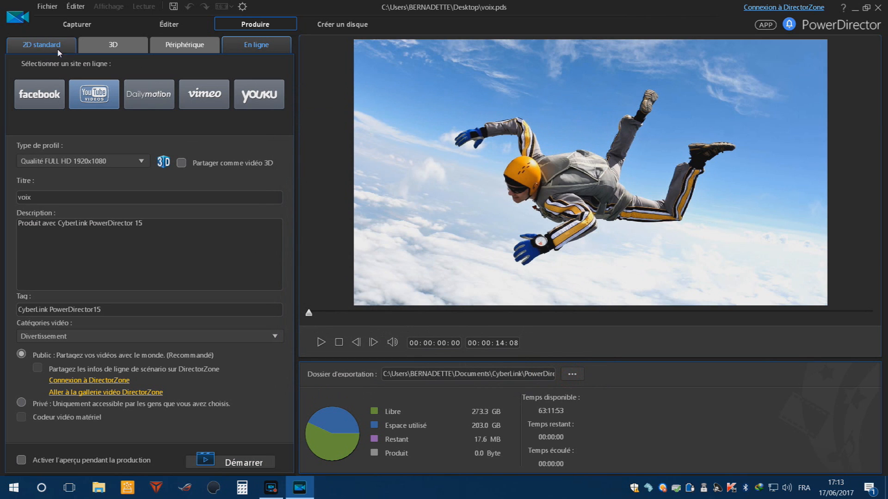
- Return to editing and delete the extreme sports 04 and Capture.wav clips from the timeline
{"action": "left_click", "coordinate": [172, 27]}
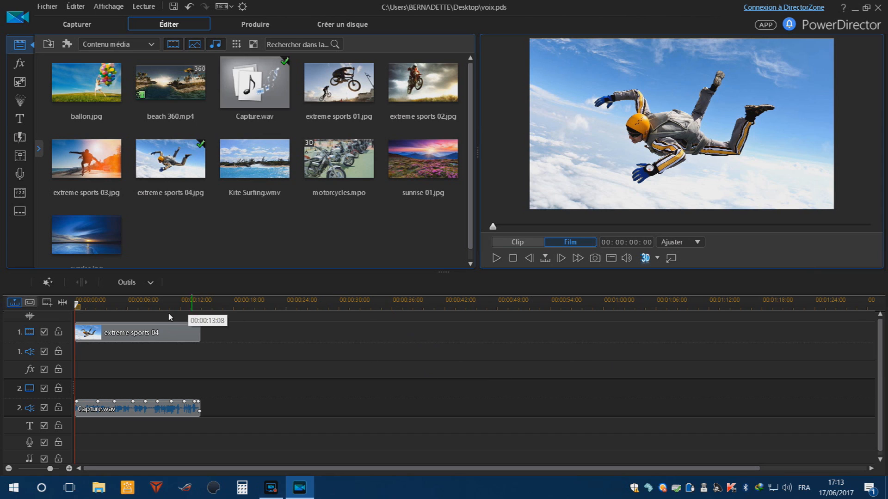
{"action": "mouse_move", "coordinate": [130, 334]}
{"action": "left_click", "coordinate": [136, 335]}
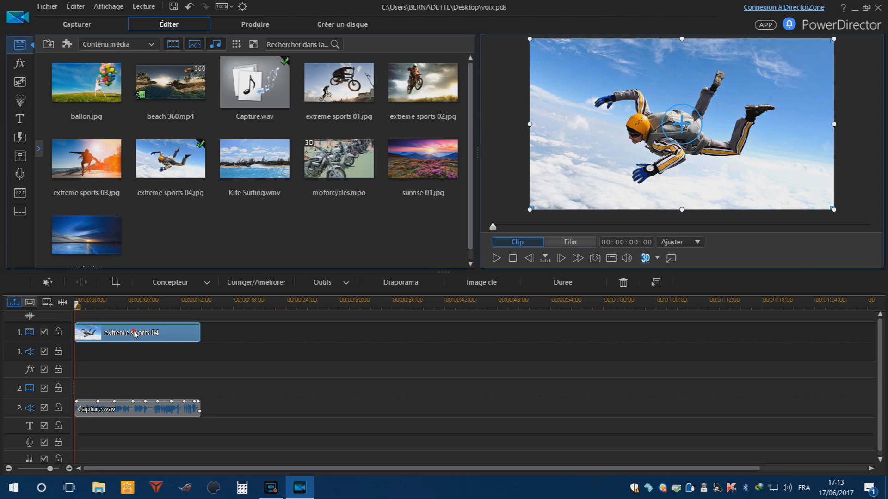
{"action": "left_click", "coordinate": [623, 283]}
{"action": "left_click", "coordinate": [172, 410]}
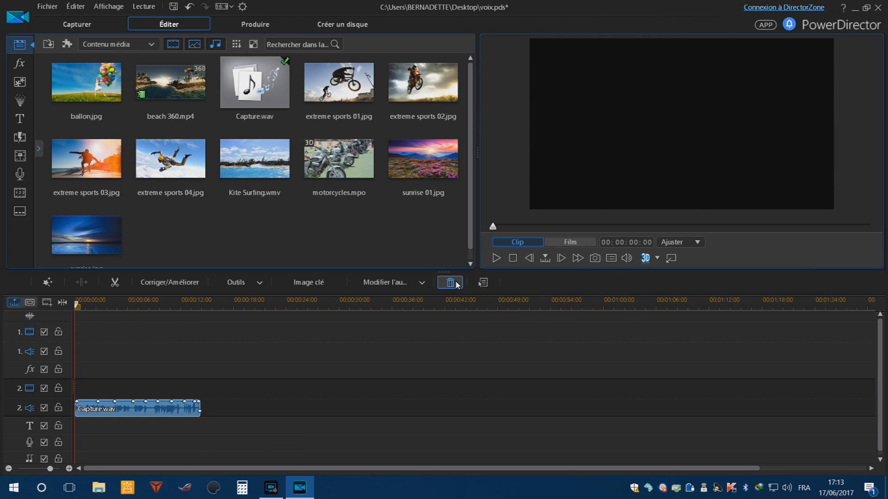
{"action": "left_click", "coordinate": [451, 283]}
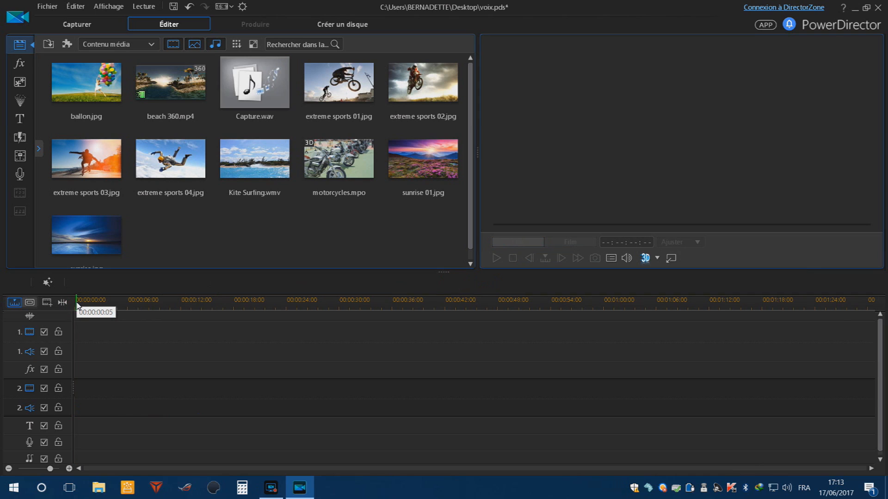
- Import the Cendrillon Extrait vidéo VF media file and place it at the start of video track 1
{"action": "left_click", "coordinate": [53, 7]}
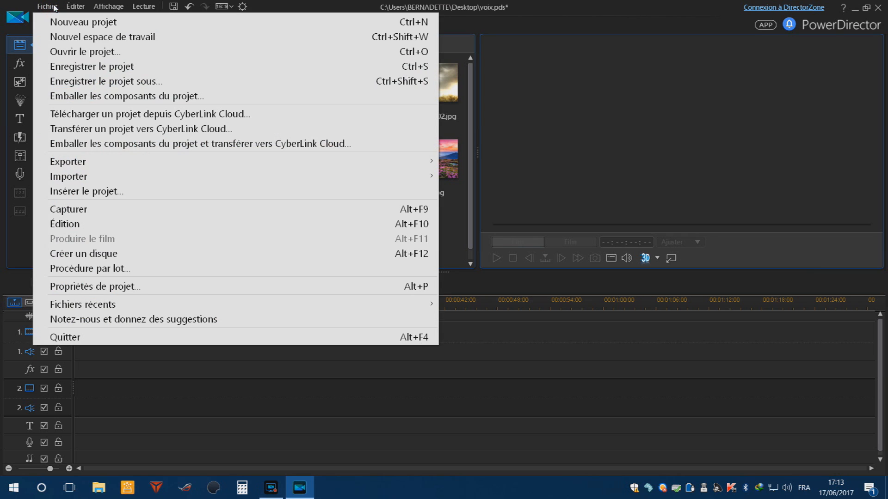
{"action": "mouse_move", "coordinate": [71, 178]}
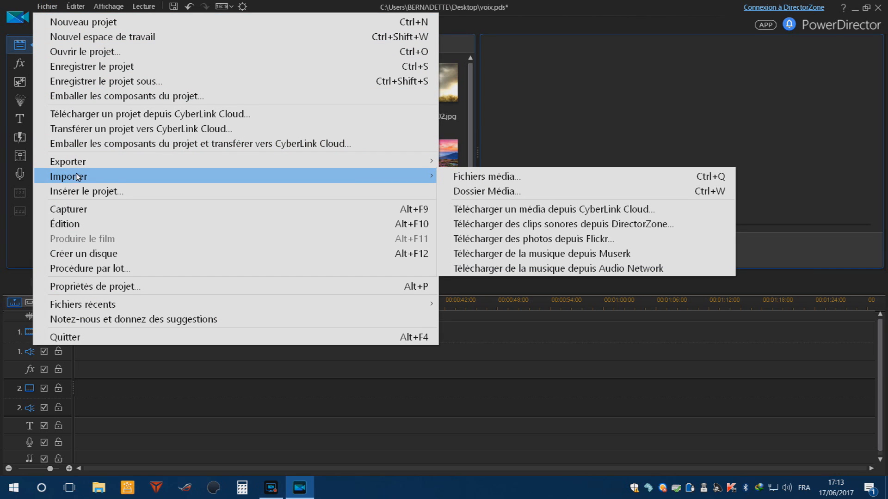
{"action": "left_click", "coordinate": [497, 179]}
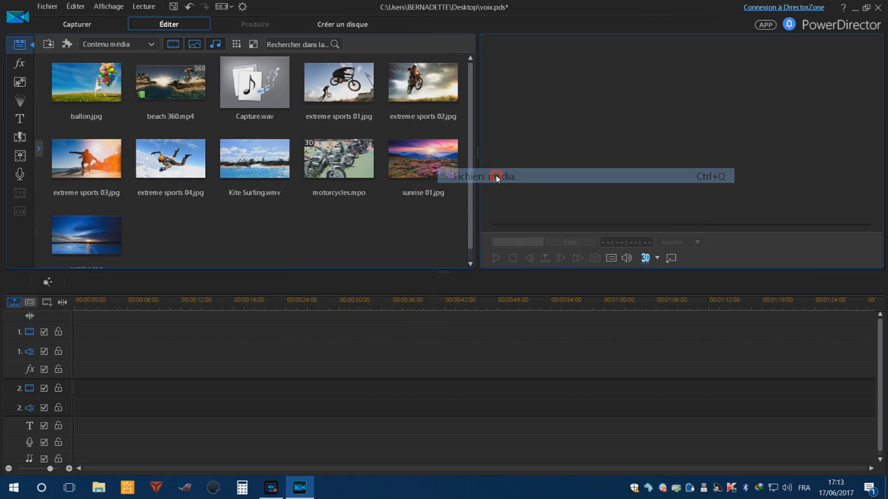
{"action": "double_click", "coordinate": [471, 277]}
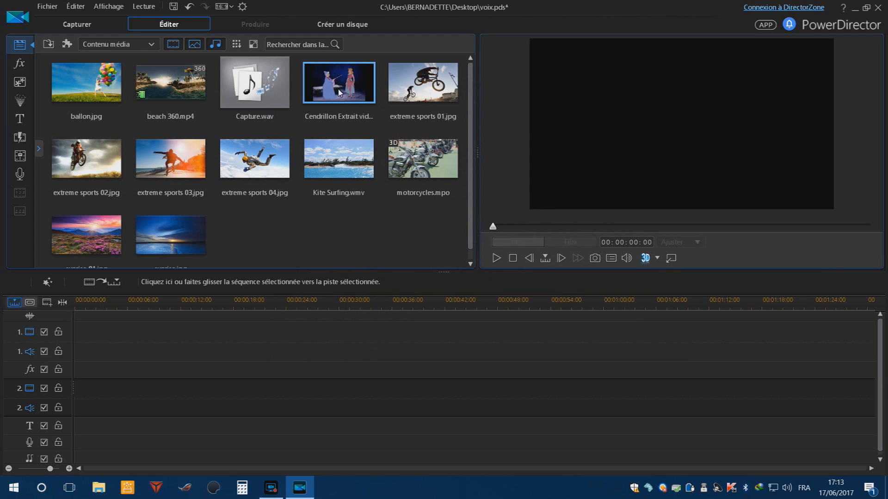
{"action": "left_click_drag", "start_coordinate": [340, 88], "coordinate": [169, 343]}
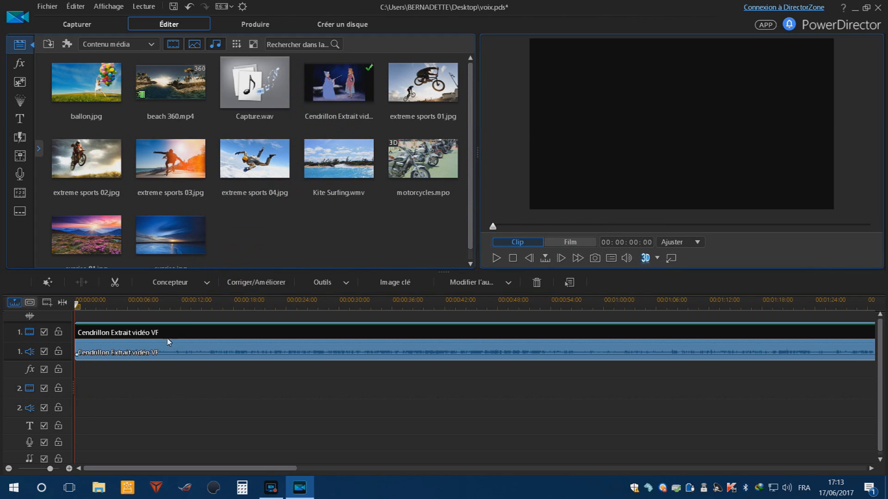
- Split the Cendrillon clip at 00:00:17:23 and delete the portion after the cut
{"action": "left_click", "coordinate": [185, 307]}
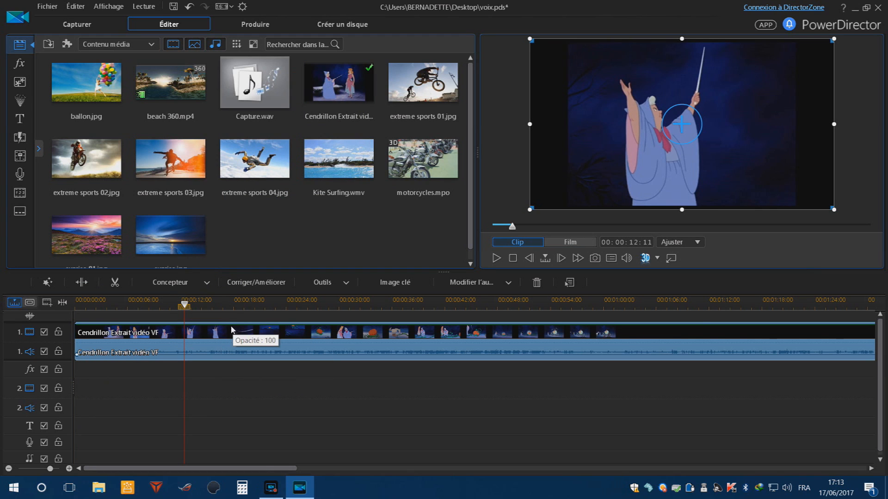
{"action": "left_click", "coordinate": [233, 307]}
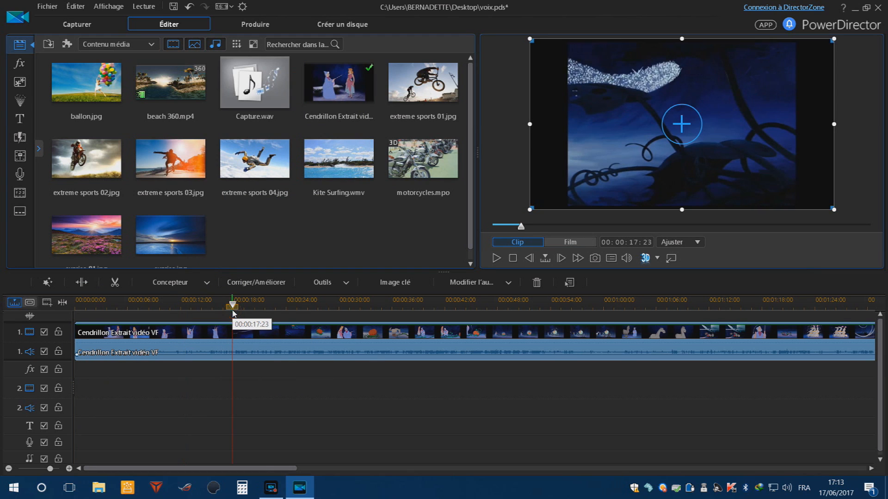
{"action": "right_click", "coordinate": [259, 338]}
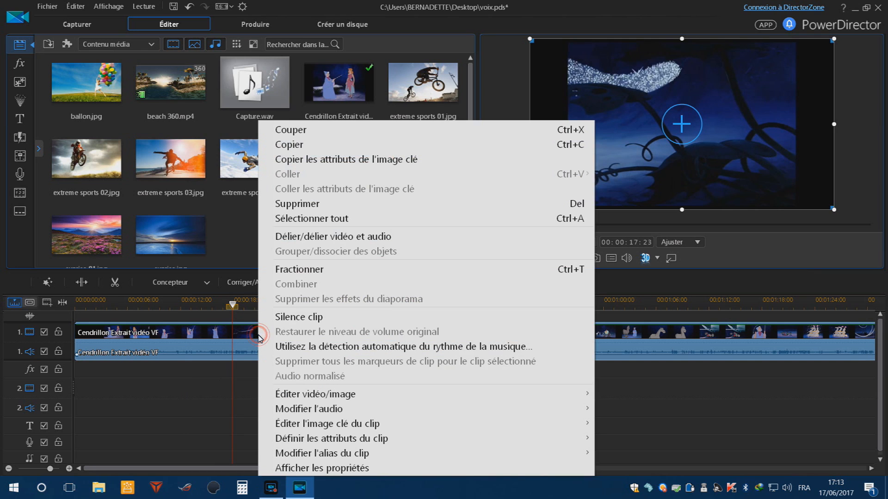
{"action": "left_click", "coordinate": [298, 269]}
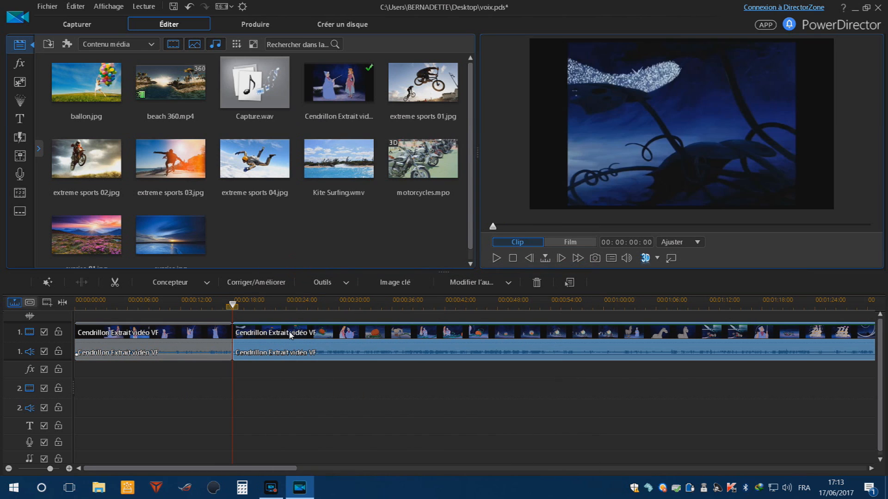
{"action": "left_click_drag", "start_coordinate": [289, 335], "coordinate": [324, 337]}
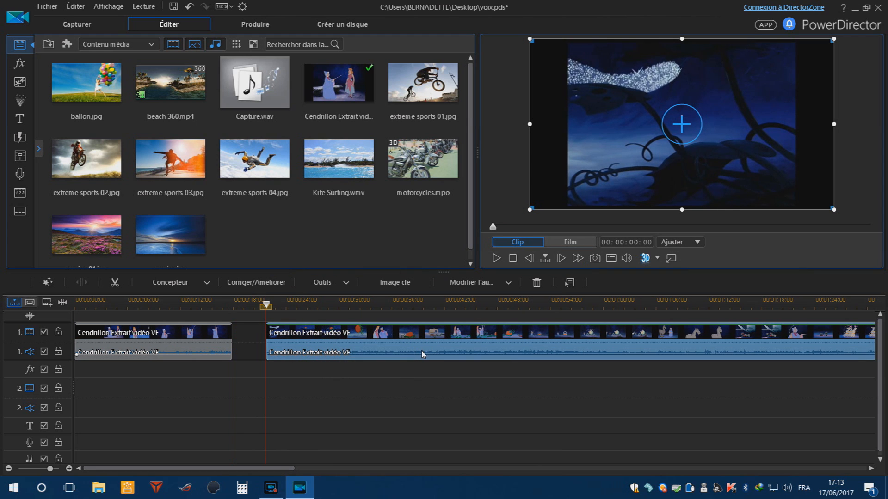
{"action": "left_click", "coordinate": [536, 282]}
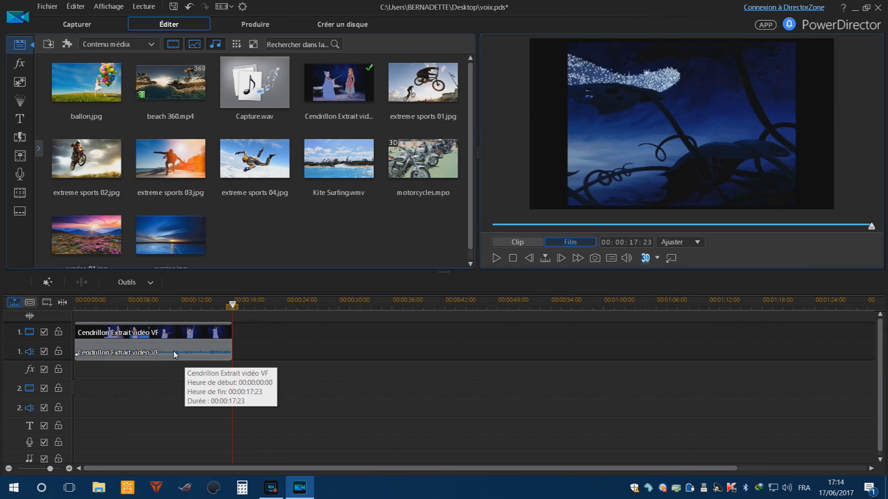
- Return the playhead to the start of the timeline and unlink the Cendrillon clip's video and audio
{"action": "left_click", "coordinate": [78, 309]}
{"action": "left_click_drag", "start_coordinate": [78, 308], "coordinate": [70, 307]}
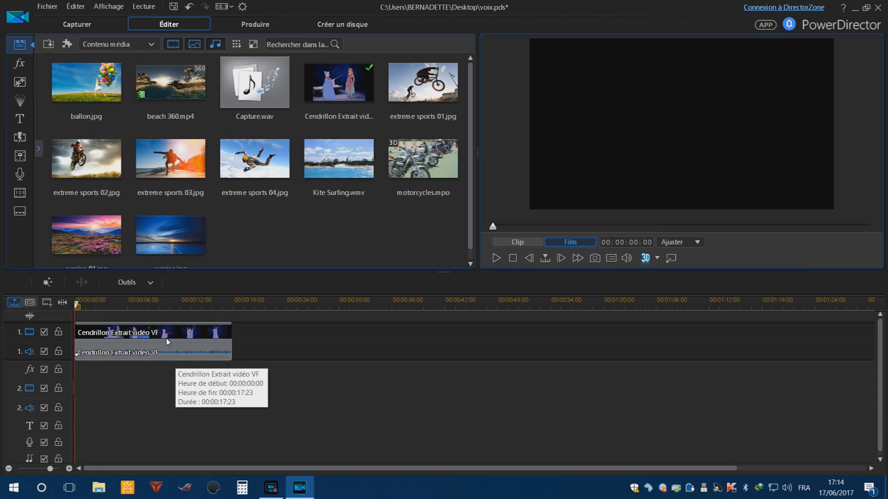
{"action": "left_click", "coordinate": [139, 333]}
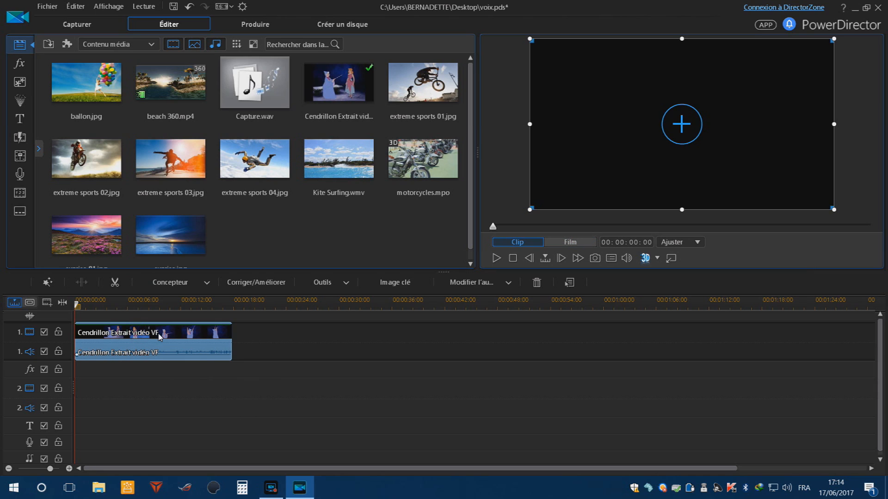
{"action": "right_click", "coordinate": [159, 336]}
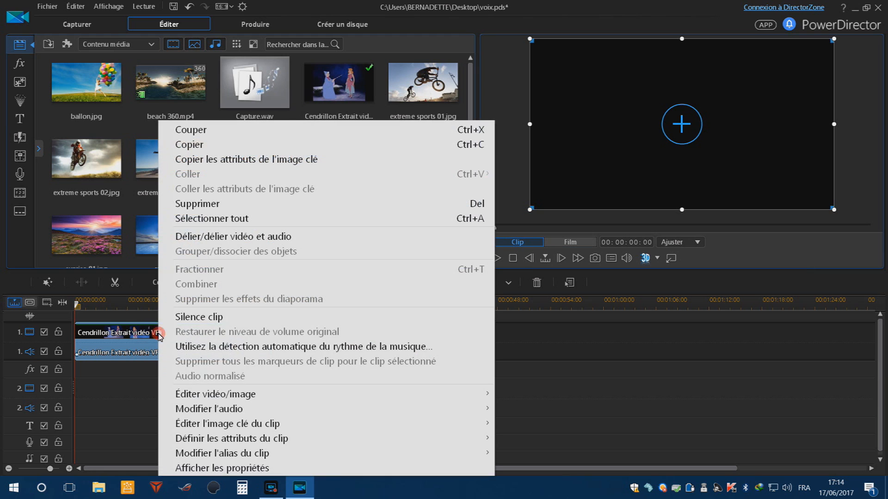
{"action": "left_click", "coordinate": [219, 237]}
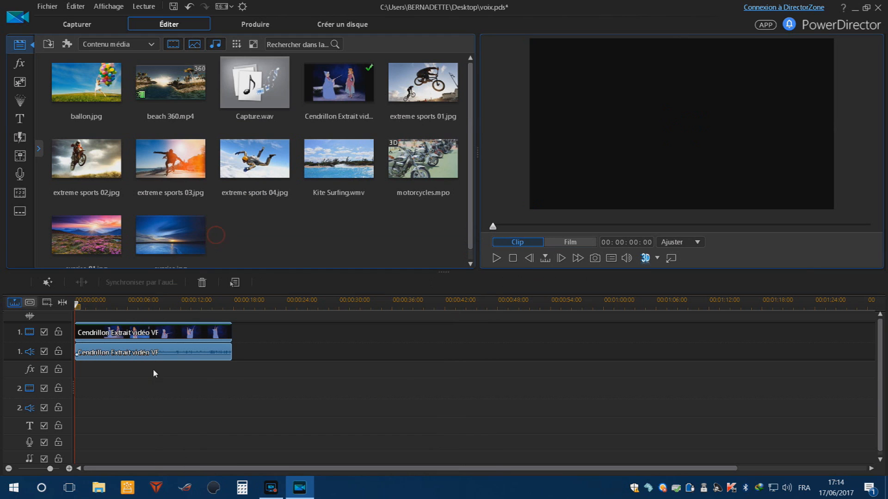
- Delete the unlinked Cendrillon audio from audio track 1, keeping only the video
{"action": "left_click", "coordinate": [144, 355]}
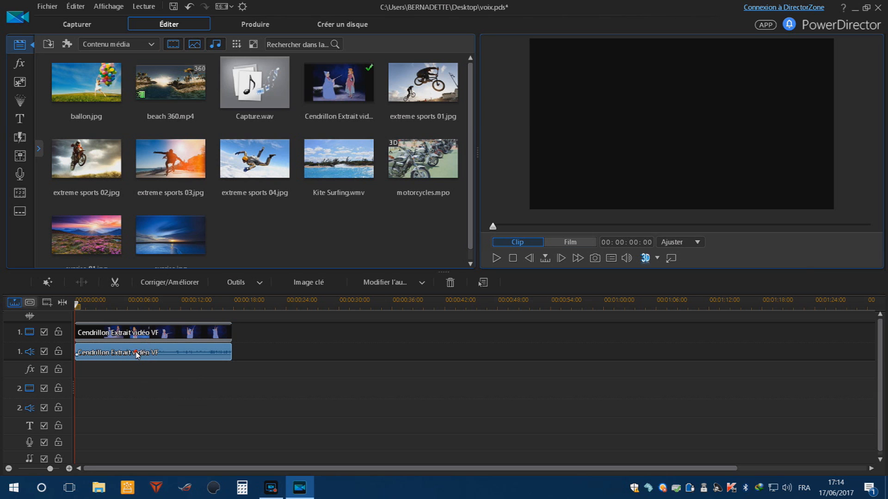
{"action": "double_click", "coordinate": [137, 355]}
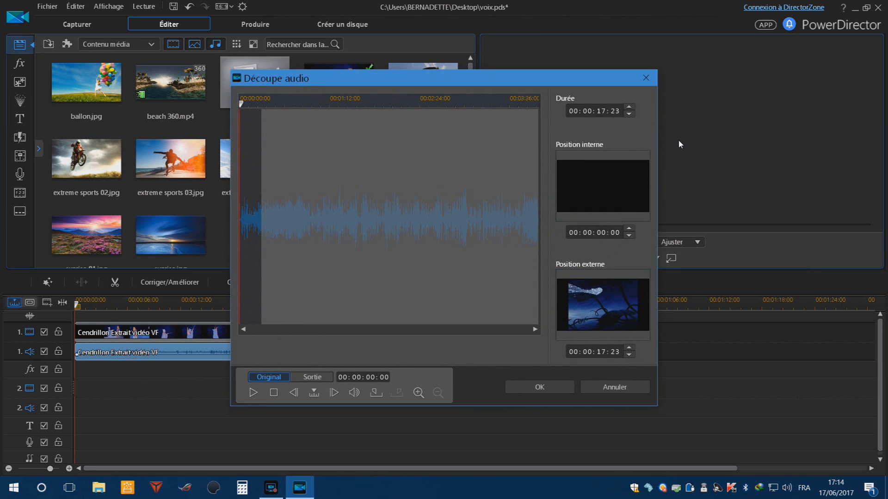
{"action": "left_click", "coordinate": [648, 79]}
{"action": "left_click_drag", "start_coordinate": [133, 351], "coordinate": [366, 362]}
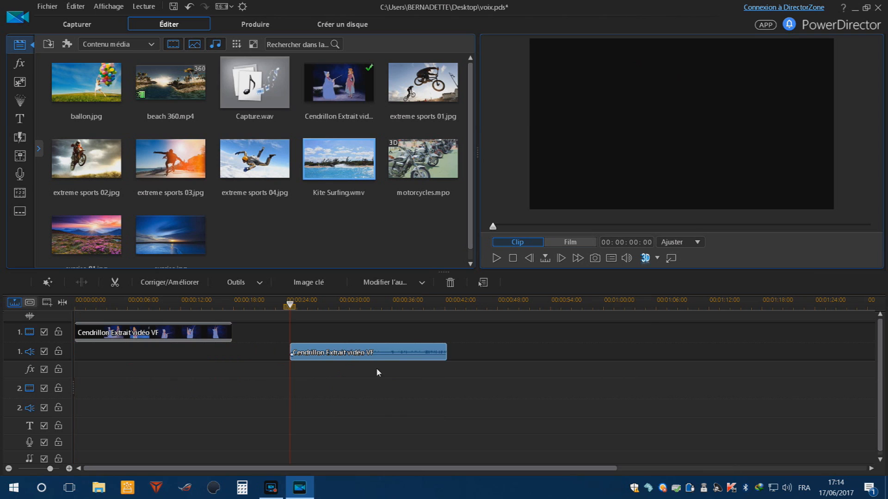
{"action": "left_click", "coordinate": [450, 283]}
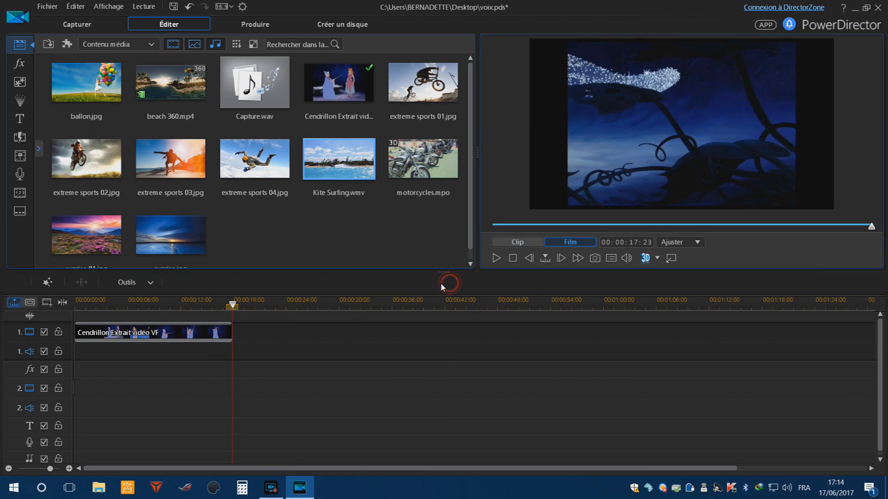
- Record a microphone voice-over from the start of the timeline, running slightly past the end of the Cendrillon clip
{"action": "left_click", "coordinate": [78, 315]}
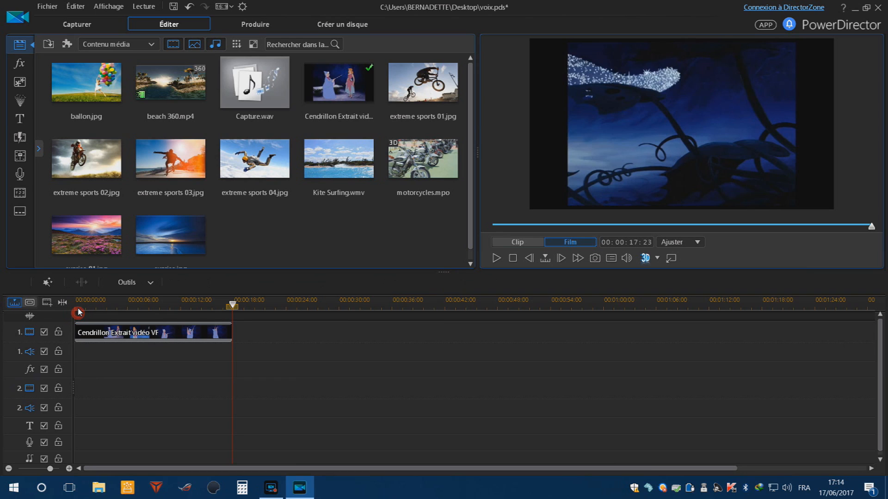
{"action": "left_click", "coordinate": [78, 307]}
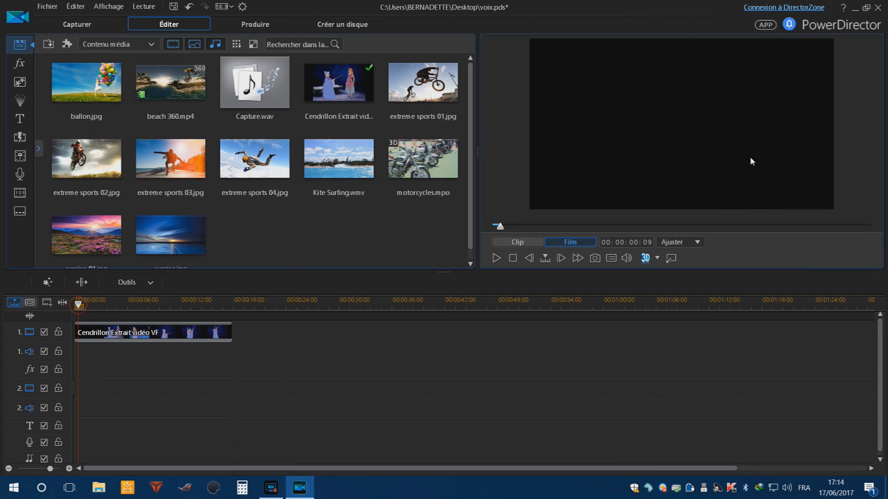
{"action": "left_click", "coordinate": [142, 333]}
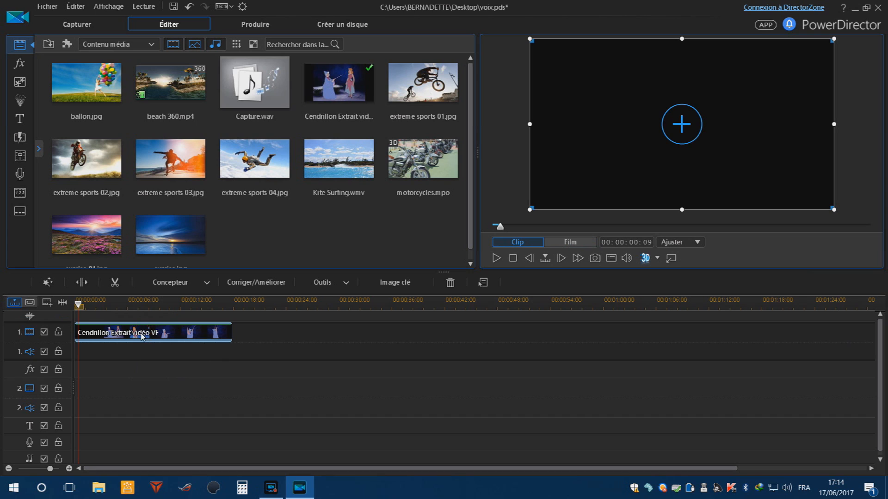
{"action": "left_click_drag", "start_coordinate": [78, 310], "coordinate": [63, 307]}
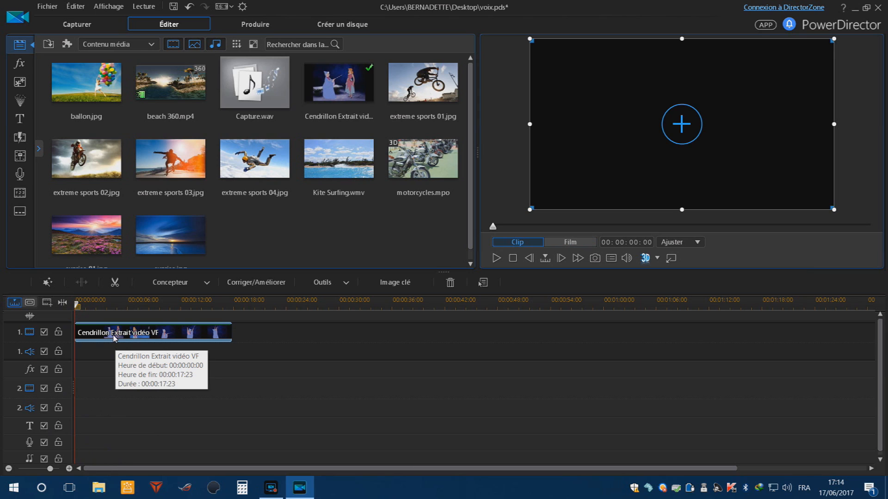
{"action": "left_click", "coordinate": [20, 175]}
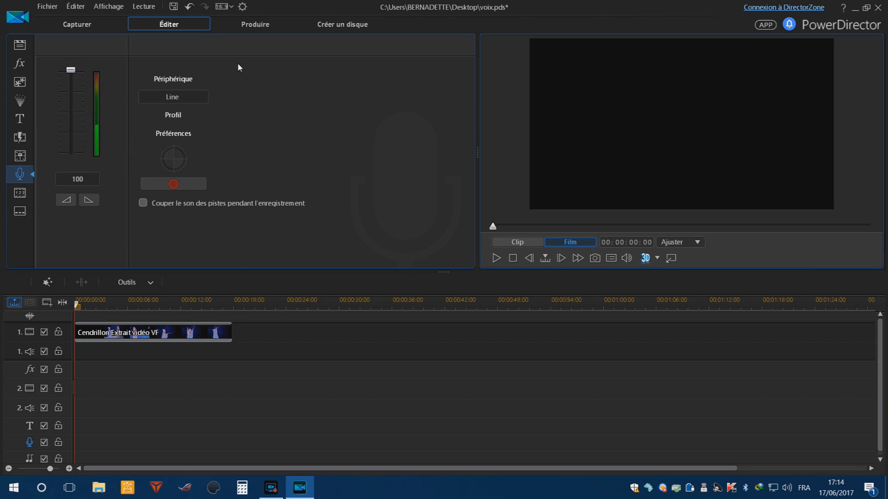
{"action": "left_click", "coordinate": [174, 184]}
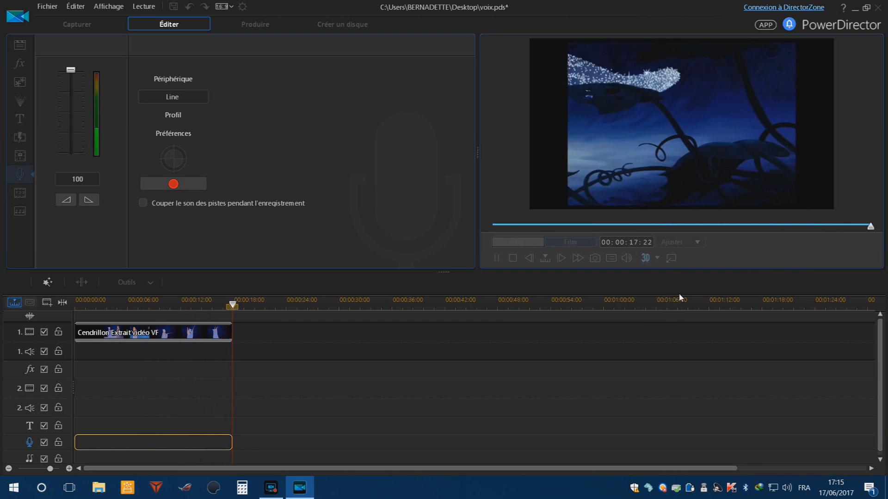
{"action": "left_click", "coordinate": [174, 185]}
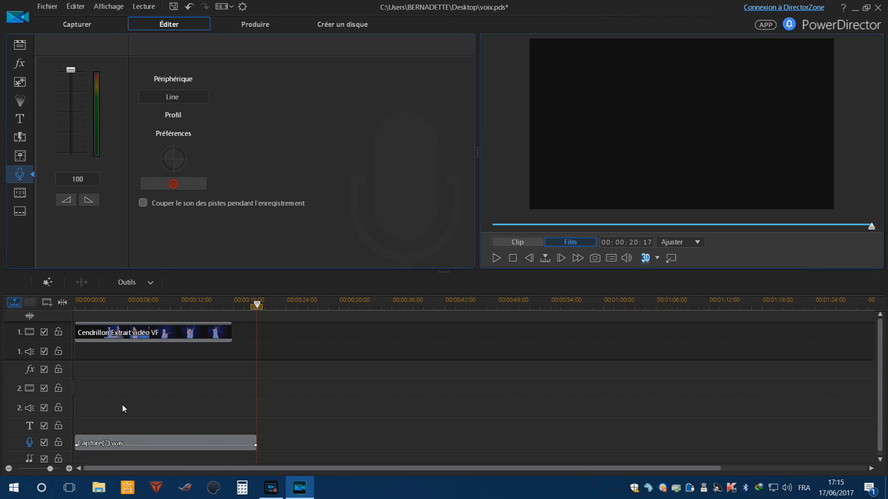
- Move the voice recording to the start of audio track 2 and add a volume keyframe about 9 seconds in
{"action": "left_click_drag", "start_coordinate": [134, 444], "coordinate": [132, 414]}
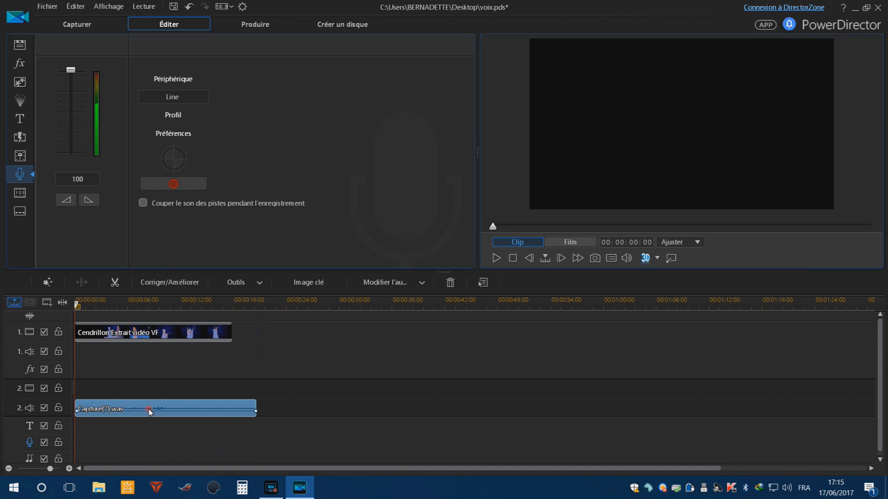
{"action": "left_click", "coordinate": [154, 411]}
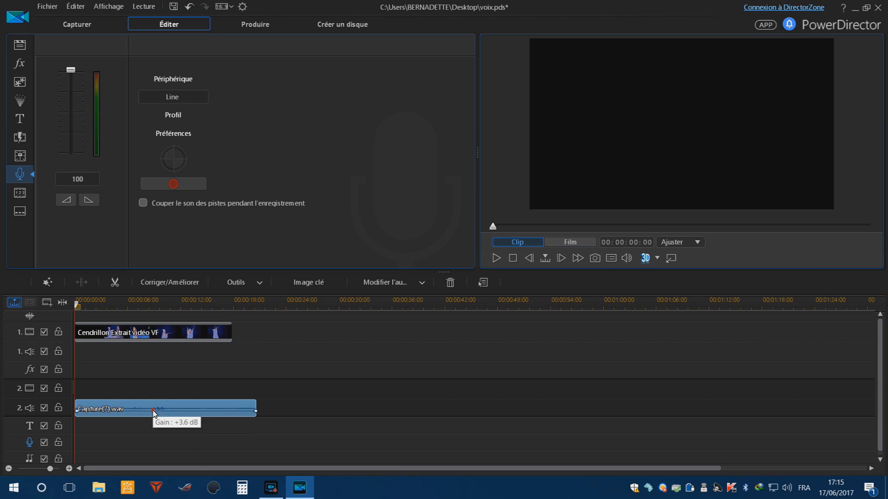
- Add a volume keyframe about 11 seconds into the voice recording, and set 12.0 dB keyframes at 00:00:12:19 and 00:00:16:20
{"action": "left_click", "coordinate": [307, 283]}
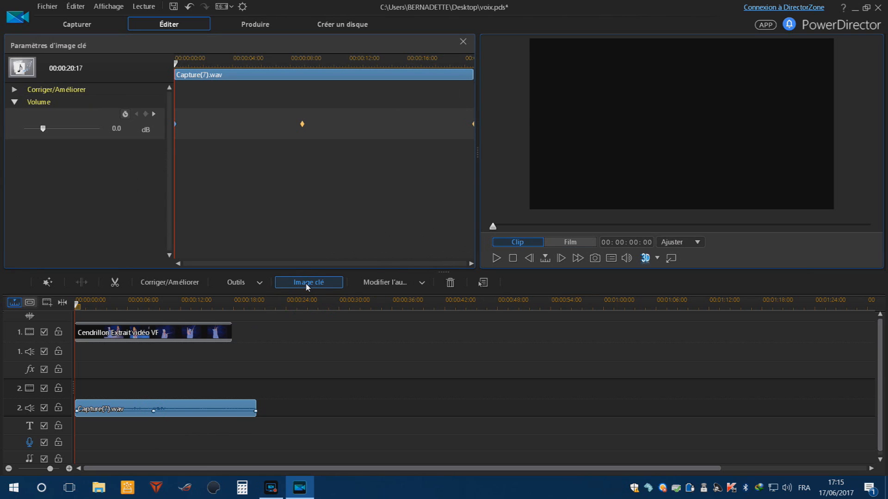
{"action": "left_click", "coordinate": [131, 308]}
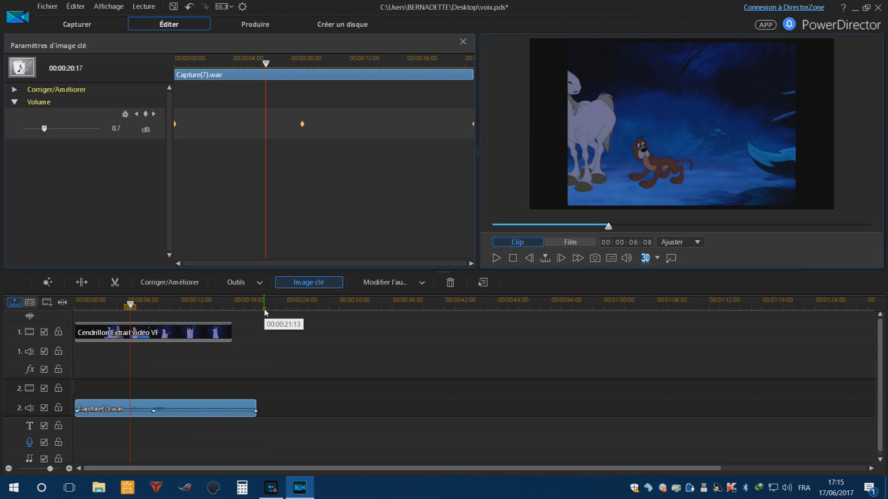
{"action": "scroll", "coordinate": [266, 313], "scroll_direction": "up", "scroll_amount": 4}
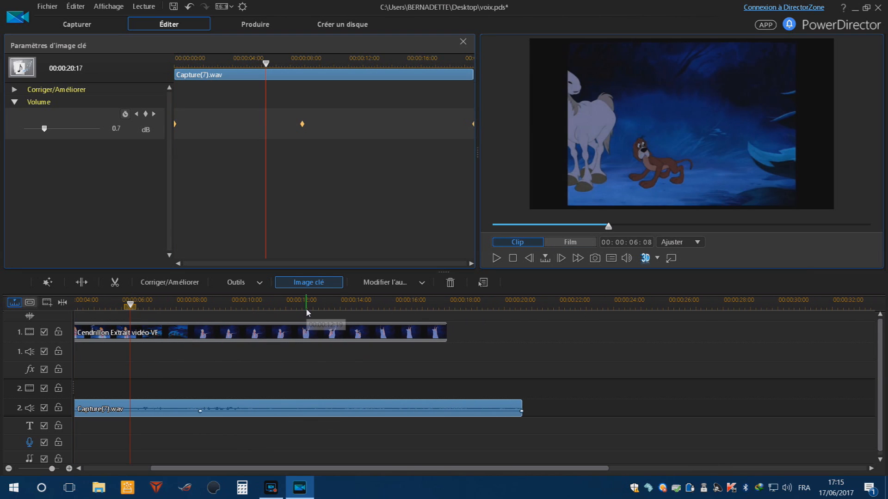
{"action": "left_click", "coordinate": [307, 313]}
{"action": "left_click", "coordinate": [262, 411]}
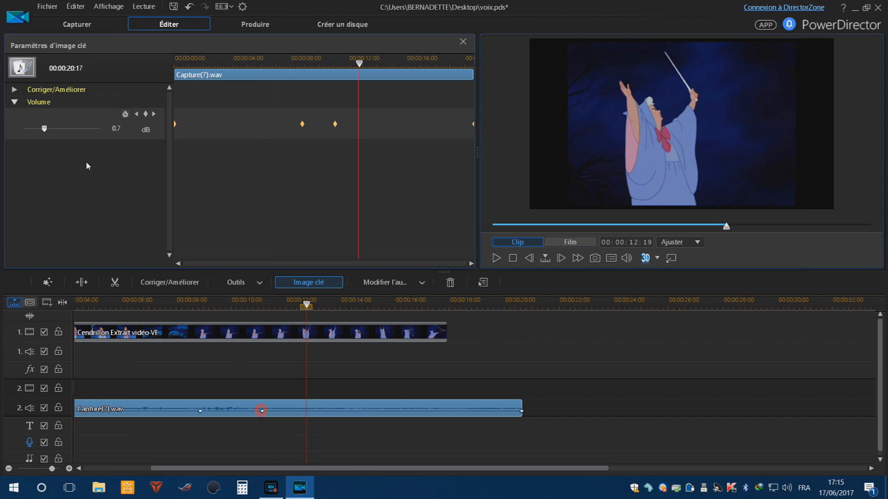
{"action": "left_click_drag", "start_coordinate": [44, 128], "coordinate": [99, 128]}
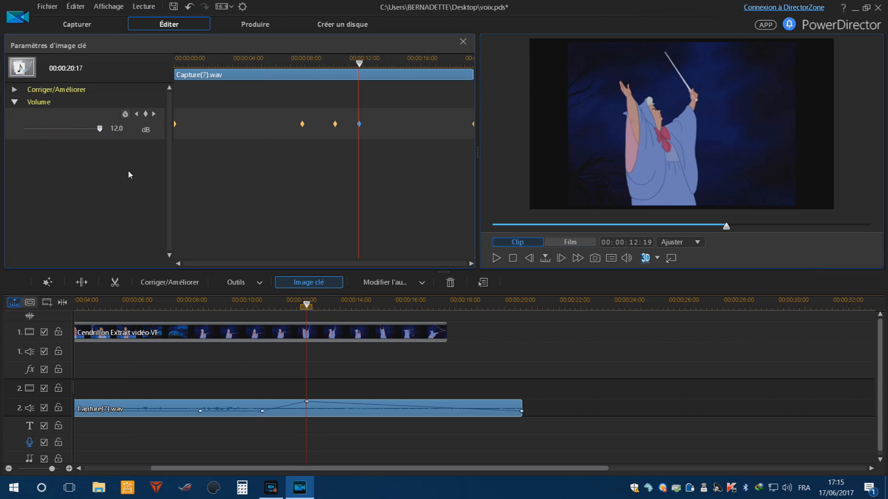
{"action": "left_click", "coordinate": [417, 308]}
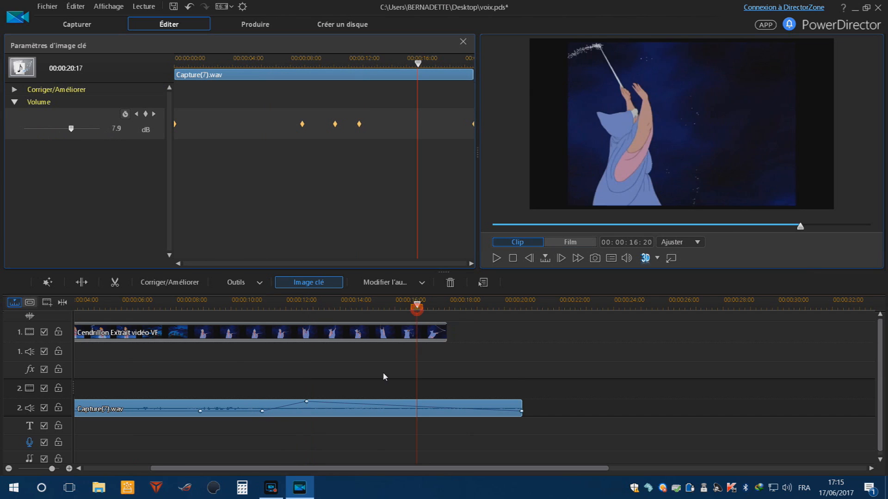
{"action": "left_click_drag", "start_coordinate": [71, 129], "coordinate": [132, 138]}
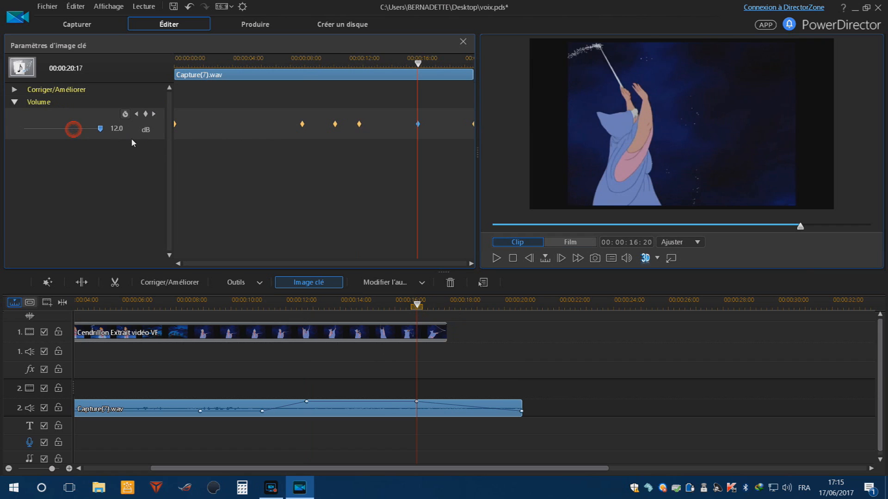
- Add 12.0 dB volume keyframes to the voice recording at 00:00:19:09 and 00:00:20:01
{"action": "left_click", "coordinate": [486, 308]}
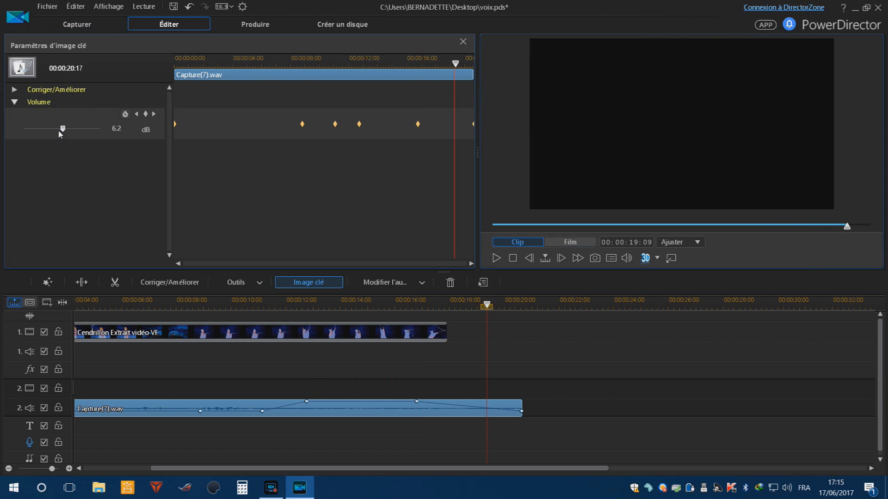
{"action": "left_click_drag", "start_coordinate": [59, 132], "coordinate": [116, 149]}
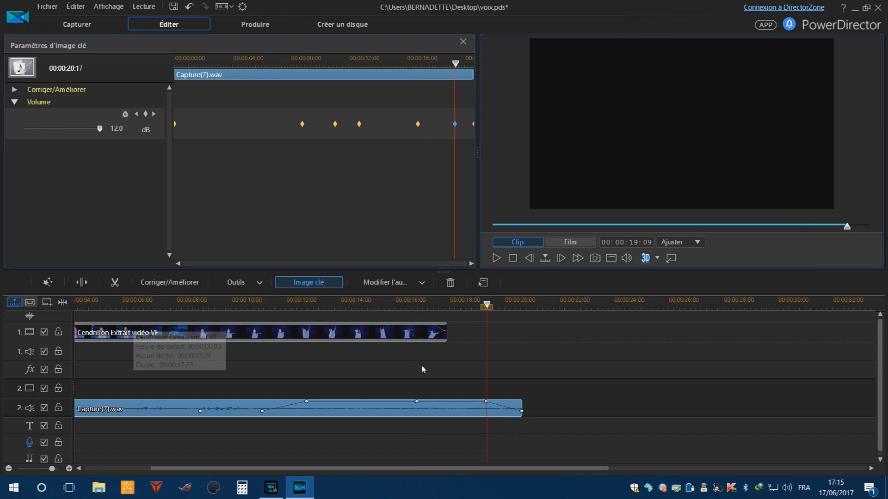
{"action": "left_click", "coordinate": [505, 307]}
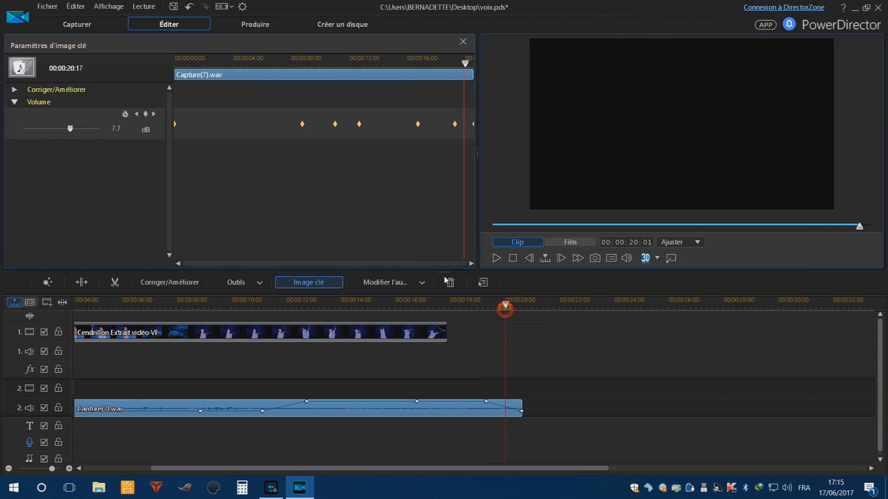
{"action": "left_click_drag", "start_coordinate": [64, 129], "coordinate": [115, 137]}
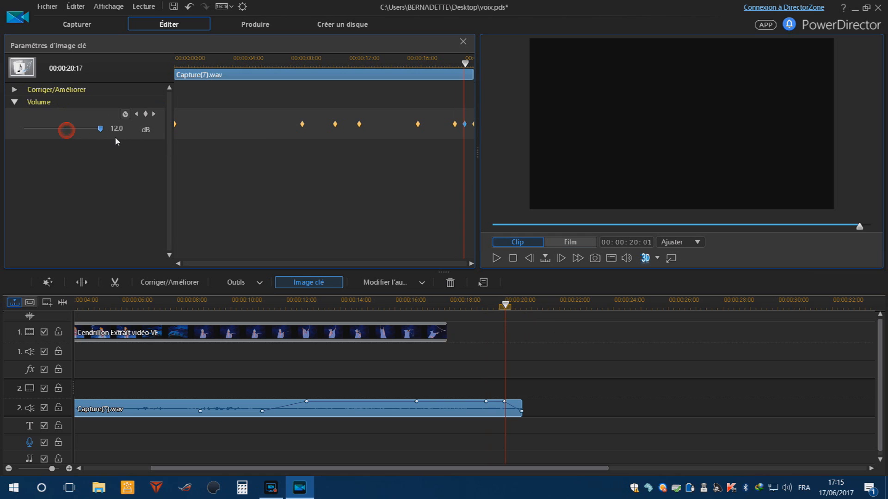
- Add maximum-volume keyframes of 12.0 dB to the voice recording at 00:00:05:11 and 00:00:06:03
{"action": "left_click", "coordinate": [106, 306]}
{"action": "left_click_drag", "start_coordinate": [44, 130], "coordinate": [127, 140]}
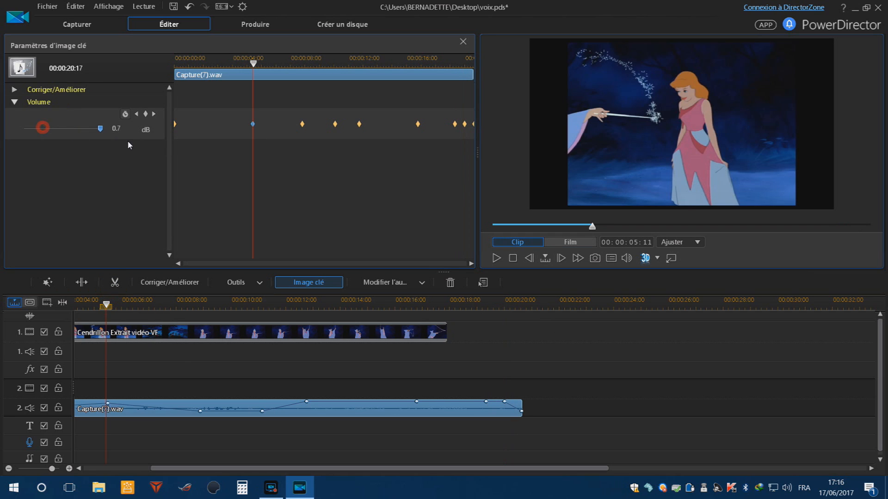
{"action": "left_click", "coordinate": [125, 304]}
{"action": "left_click_drag", "start_coordinate": [90, 128], "coordinate": [111, 133]}
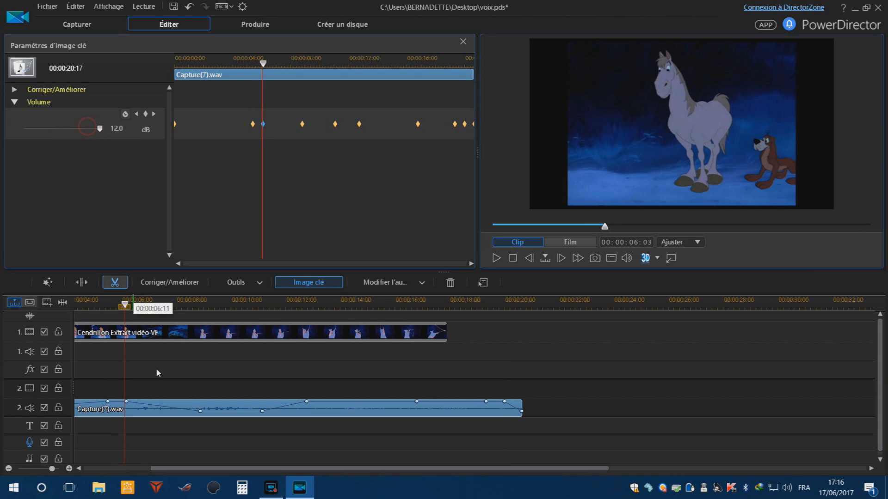
- Raise the voice recording's keyframes near 9 and 11 seconds to +12.0 dB and shift the 00:00:20:01 keyframe almost to the clip's end
{"action": "left_click_drag", "start_coordinate": [200, 411], "coordinate": [205, 402]}
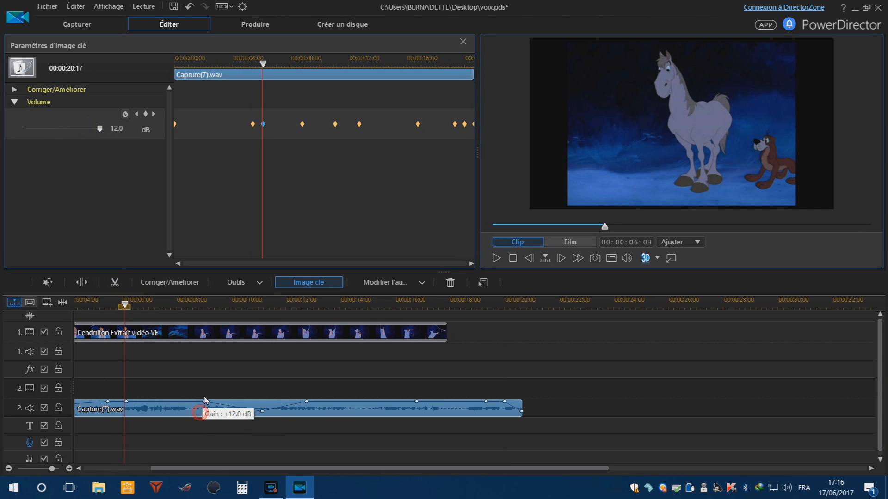
{"action": "left_click_drag", "start_coordinate": [262, 411], "coordinate": [268, 402]}
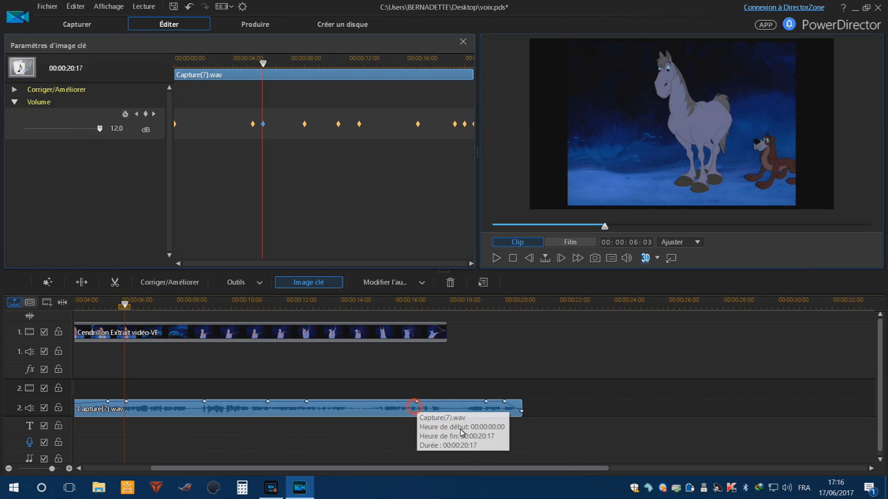
{"action": "left_click_drag", "start_coordinate": [504, 406], "coordinate": [519, 402]}
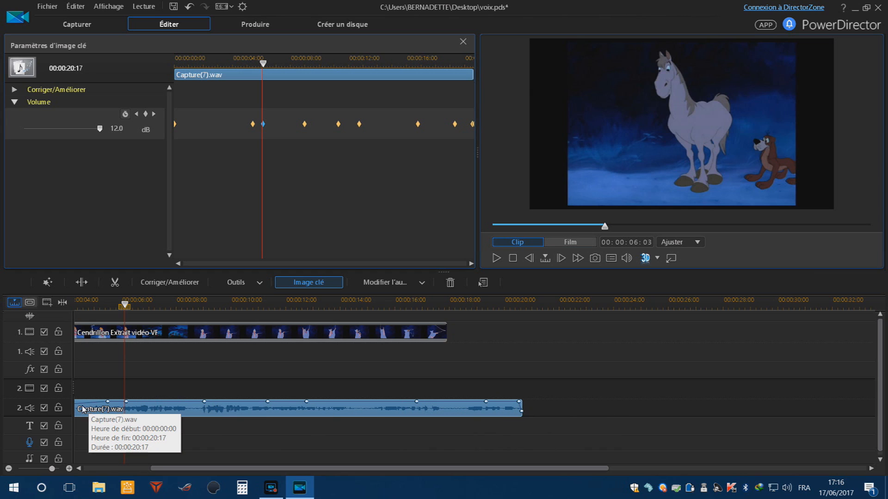
- Add a 12.0 dB volume keyframe to the voice recording at 00:00:04:10 and close the keyframe settings
{"action": "left_click", "coordinate": [78, 311]}
{"action": "left_click_drag", "start_coordinate": [90, 130], "coordinate": [99, 130]}
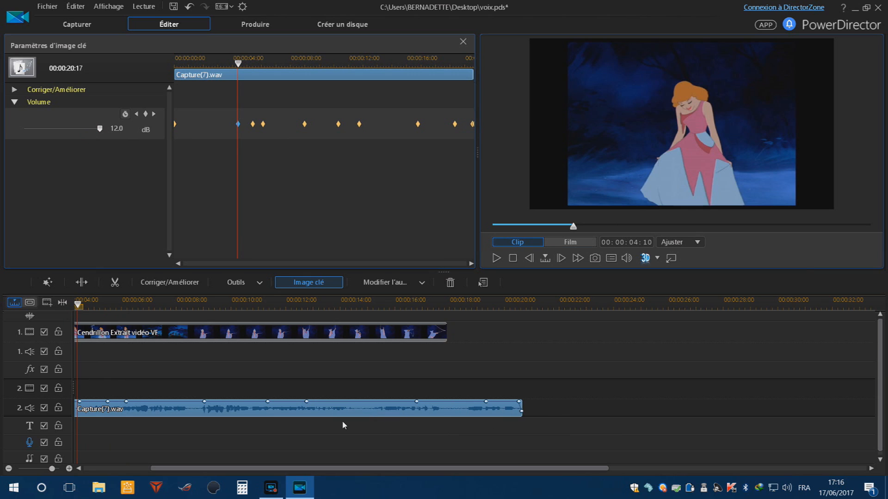
{"action": "left_click", "coordinate": [463, 41]}
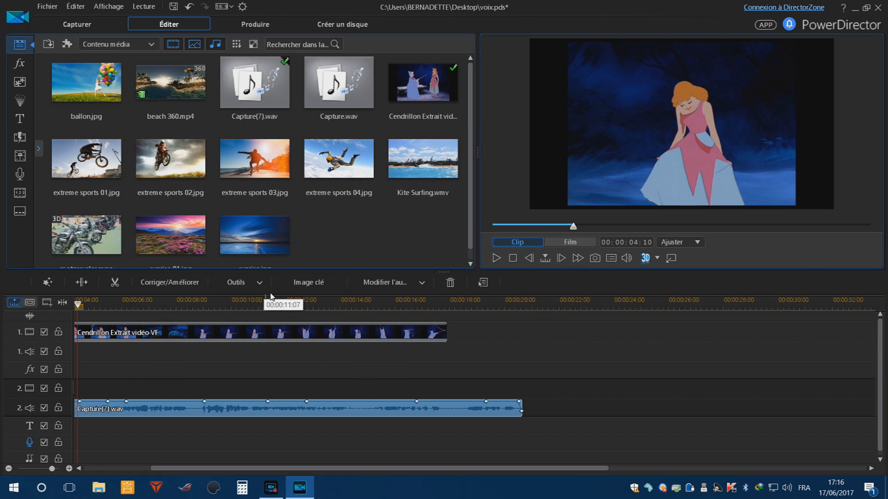
- Return the playhead to the start of the timeline to view the whole boosted voice recording under the video
{"action": "left_click", "coordinate": [570, 242]}
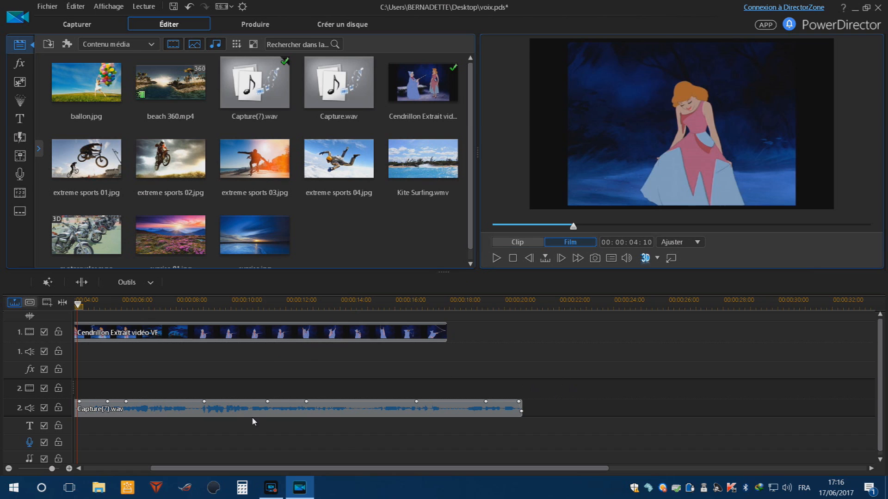
{"action": "left_click_drag", "start_coordinate": [179, 408], "coordinate": [190, 366]}
{"action": "left_click_drag", "start_coordinate": [127, 411], "coordinate": [115, 412]}
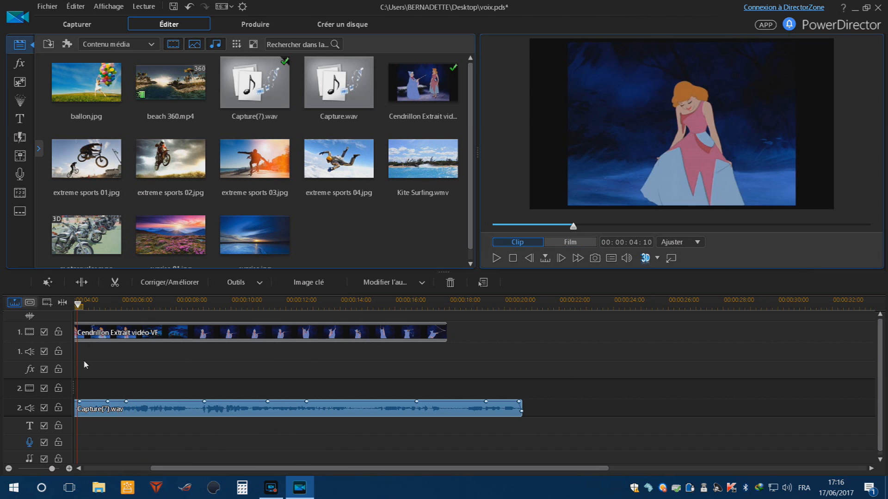
{"action": "left_click", "coordinate": [78, 306]}
{"action": "left_click_drag", "start_coordinate": [78, 309], "coordinate": [22, 306]}
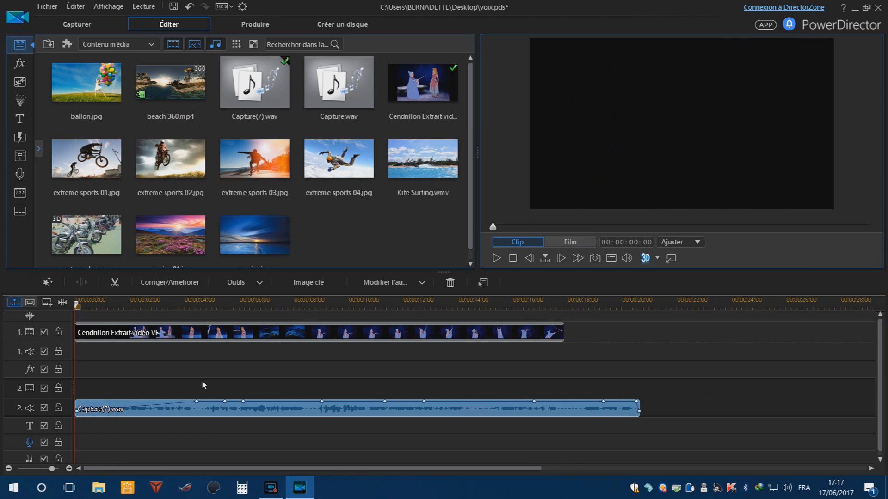
- Examine how far the voice recording runs past the Cendrillon video, positioning the playhead at 00:00:17:22, 00:00:19:11 and 00:00:20:04
{"action": "left_click", "coordinate": [565, 311]}
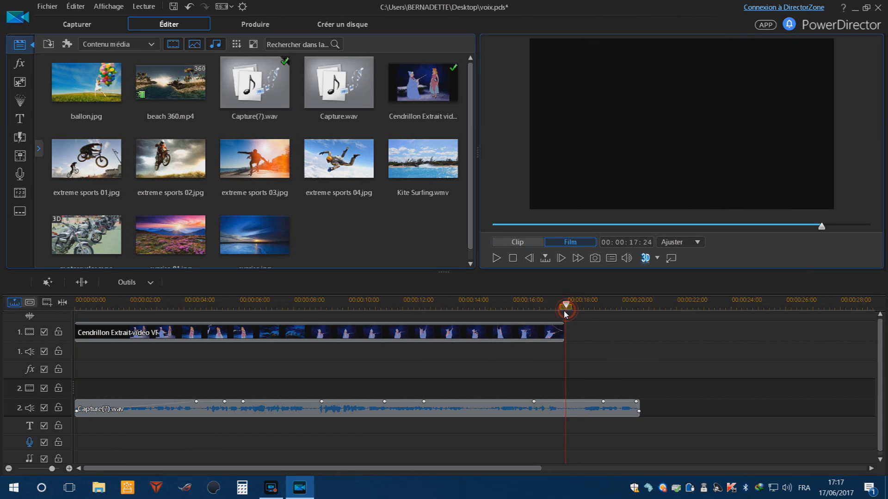
{"action": "left_click_drag", "start_coordinate": [564, 313], "coordinate": [563, 313]}
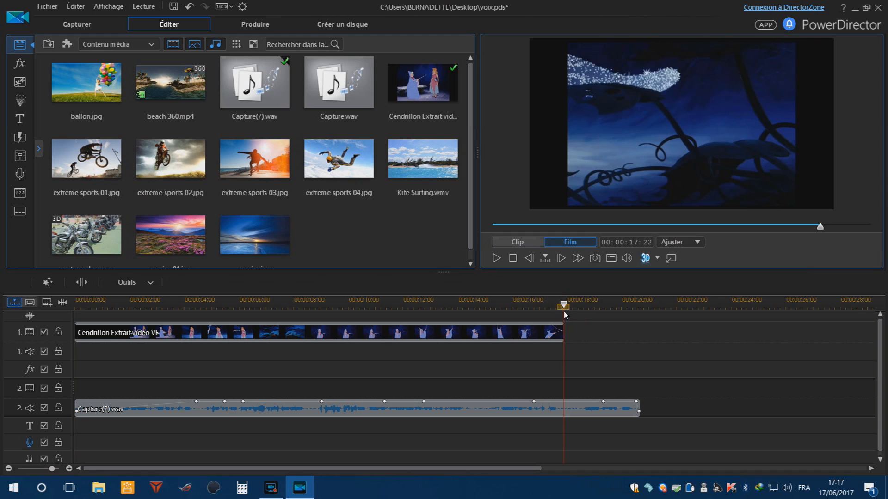
{"action": "left_click_drag", "start_coordinate": [564, 312], "coordinate": [563, 312]}
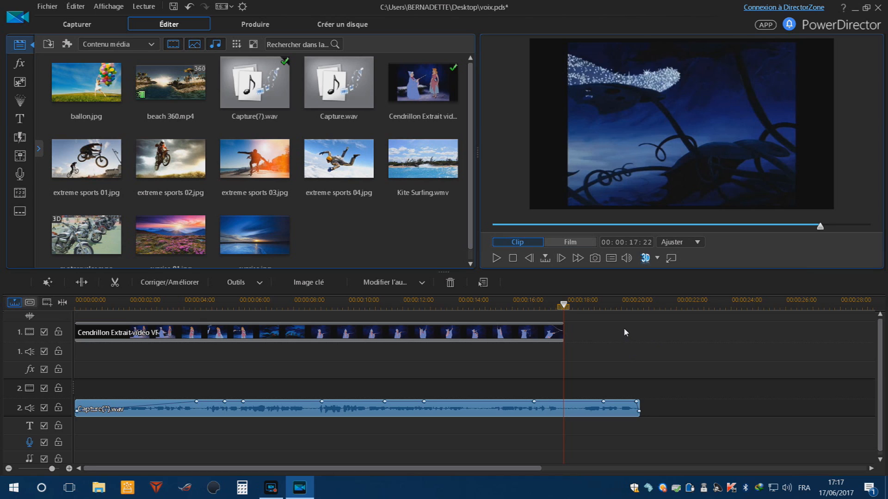
{"action": "left_click", "coordinate": [606, 307]}
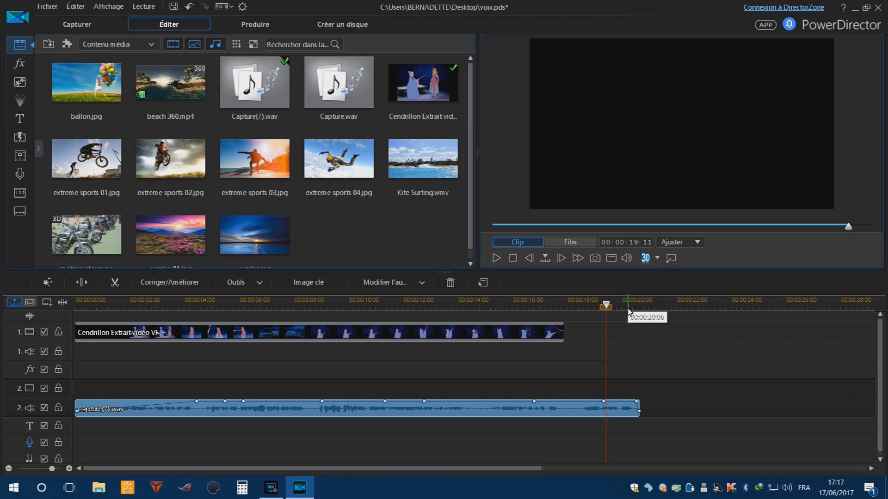
{"action": "left_click", "coordinate": [626, 306]}
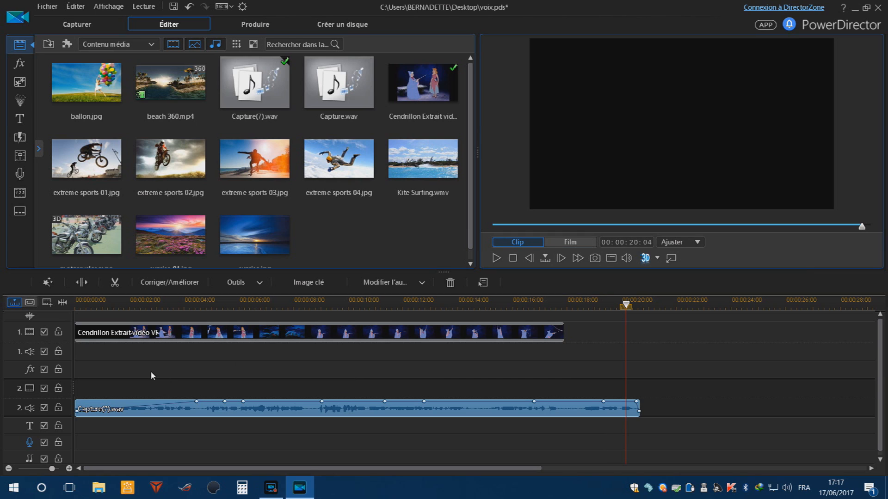
{"action": "left_click", "coordinate": [272, 489]}
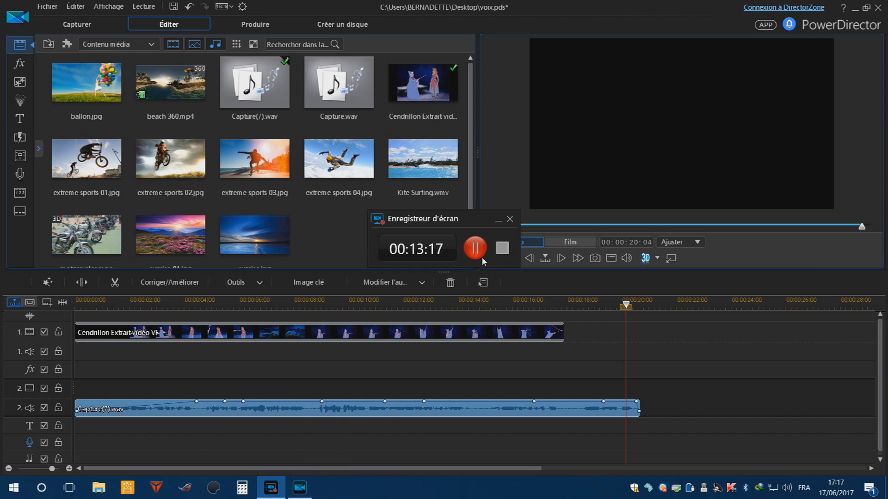